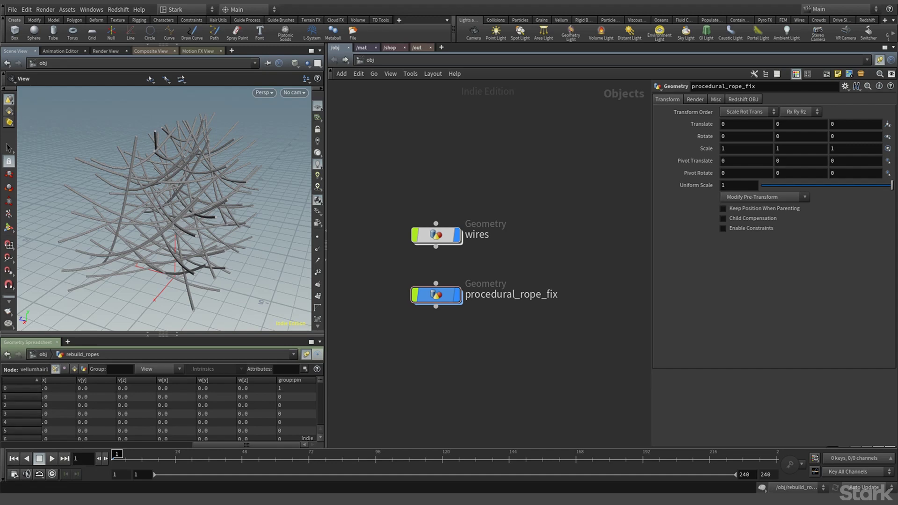
# Hide the reference grid in the 3D viewport.
pyautogui.moveTo(156, 264)
pyautogui.mouseDown()
pyautogui.moveTo(164, 245)
pyautogui.moveTo(187, 249)
pyautogui.moveTo(148, 261)
pyautogui.mouseUp()
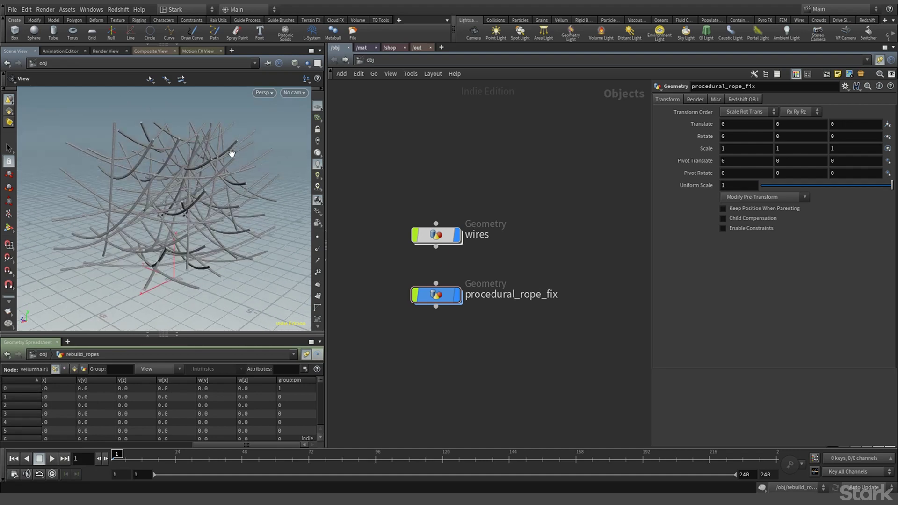
pyautogui.click(318, 117)
pyautogui.moveTo(192, 205); pyautogui.dragTo(213, 212)
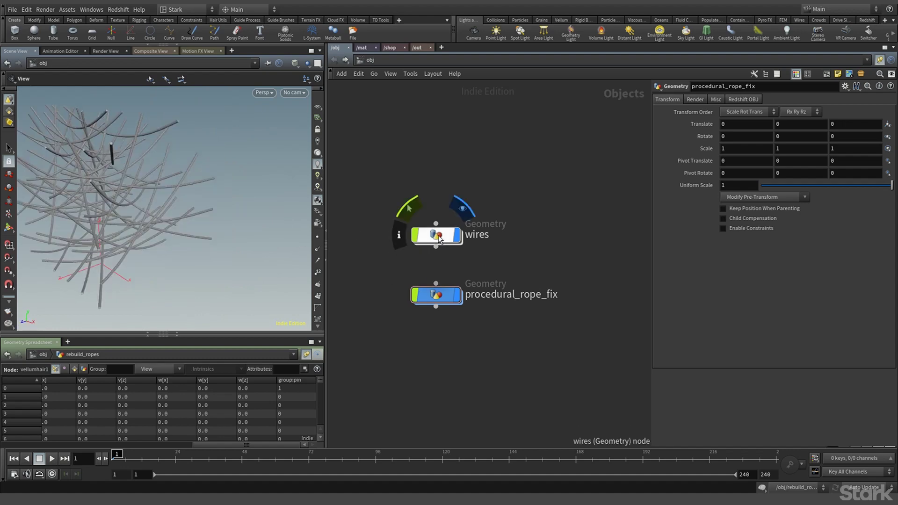
# Examine the network inside the wires object and its rope geometry from several angles and distances.
pyautogui.doubleClick(439, 238)
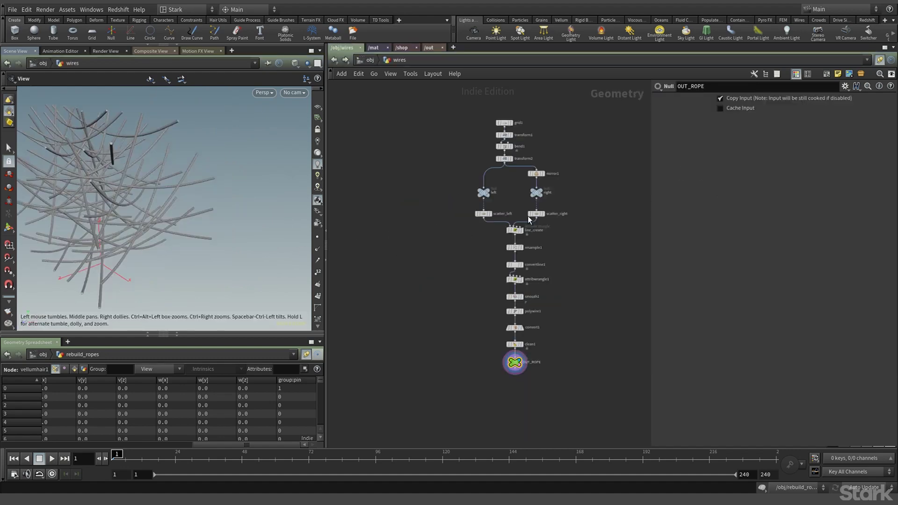
pyautogui.click(334, 60)
pyautogui.moveTo(281, 206); pyautogui.dragTo(212, 196)
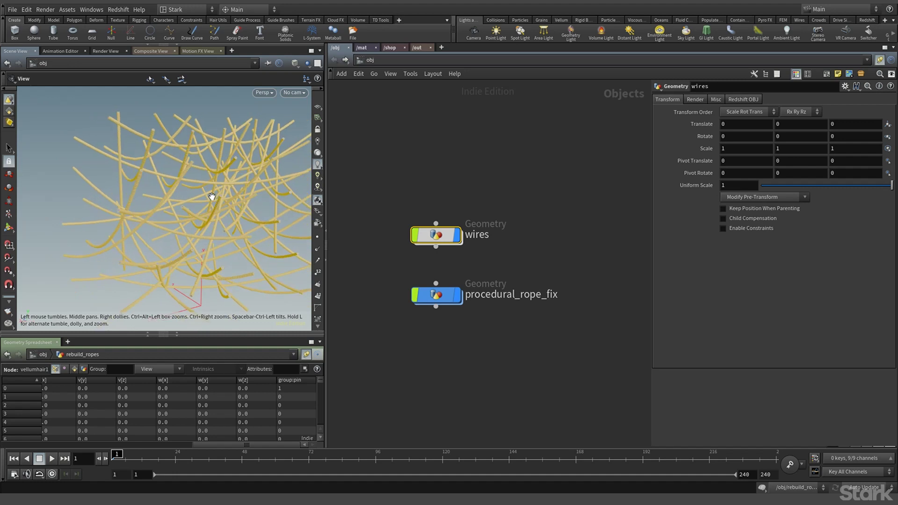
pyautogui.moveTo(142, 208); pyautogui.dragTo(116, 208)
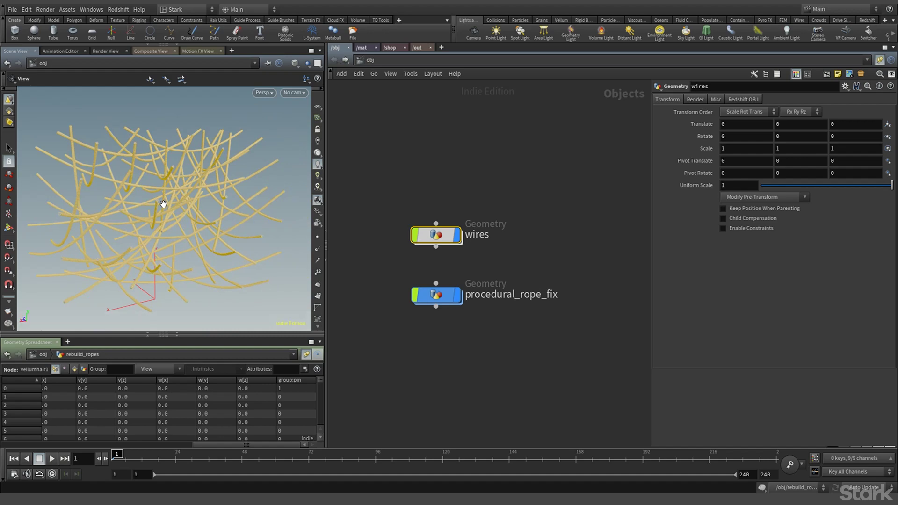
pyautogui.moveTo(164, 203)
pyautogui.mouseDown()
pyautogui.moveTo(206, 207)
pyautogui.moveTo(200, 190)
pyautogui.moveTo(199, 220)
pyautogui.moveTo(159, 205)
pyautogui.mouseUp()
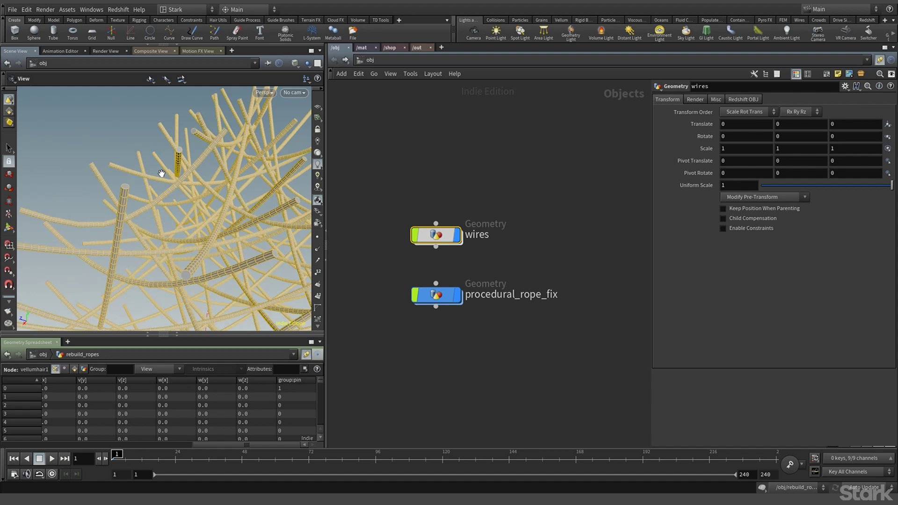
pyautogui.moveTo(162, 174); pyautogui.dragTo(206, 204)
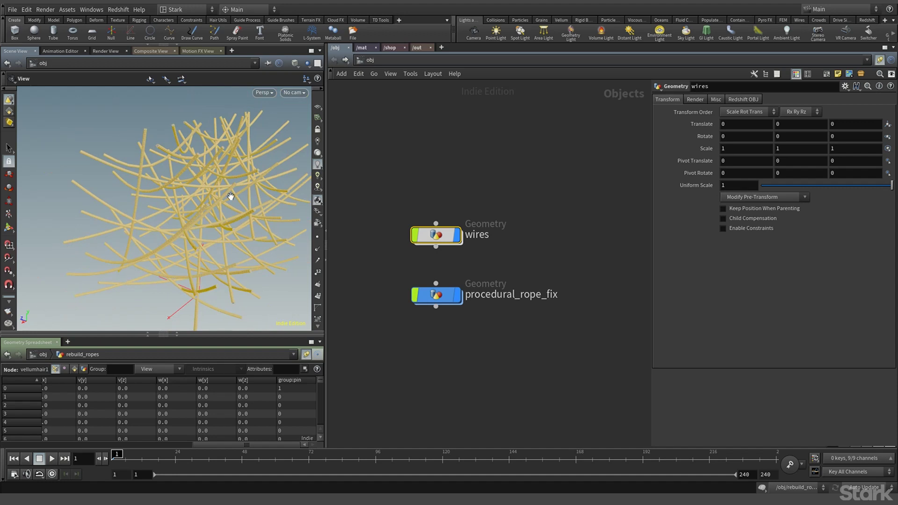
pyautogui.moveTo(260, 210); pyautogui.dragTo(236, 202)
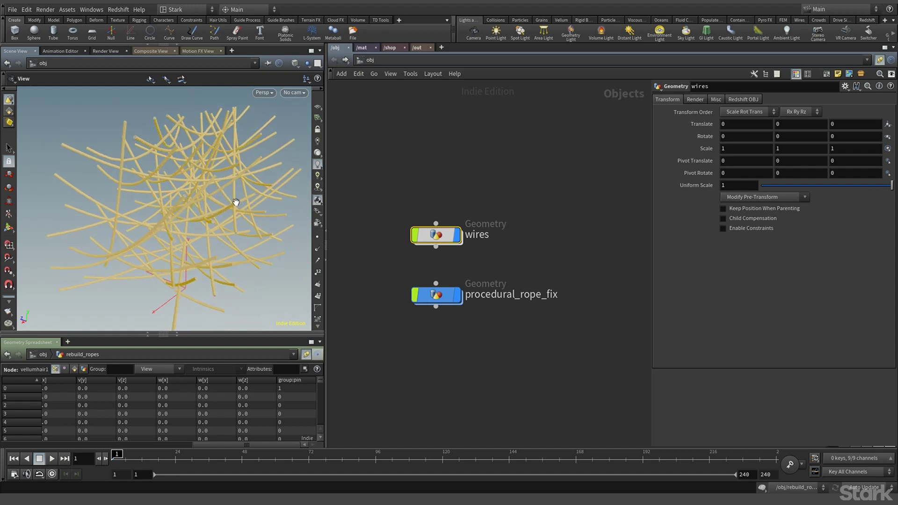
pyautogui.click(439, 344)
# Go inside the procedural_rope_fix object and add an Assemble node fed by object_merge1.
pyautogui.moveTo(438, 298)
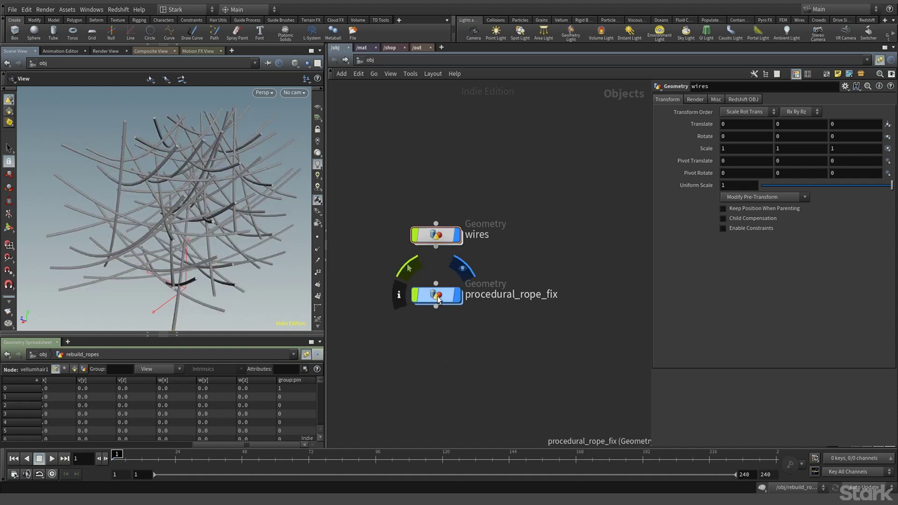
pyautogui.doubleClick(437, 297)
pyautogui.moveTo(505, 150); pyautogui.dragTo(455, 145)
pyautogui.moveTo(448, 221); pyautogui.dragTo(487, 204, button='middle')
pyautogui.press('Tab')
pyautogui.write('ase')
pyautogui.press('BackSpace')
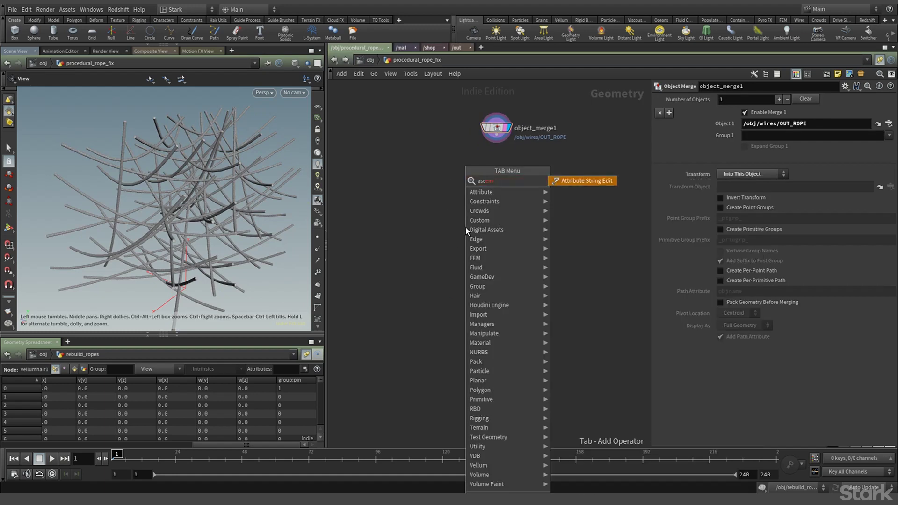
pyautogui.press('Return')
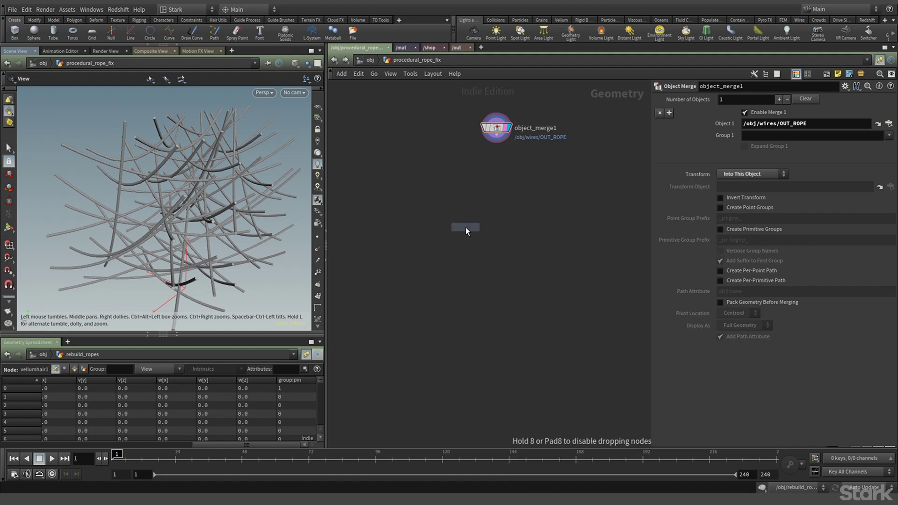
pyautogui.click(491, 174)
pyautogui.moveTo(496, 141); pyautogui.dragTo(491, 167)
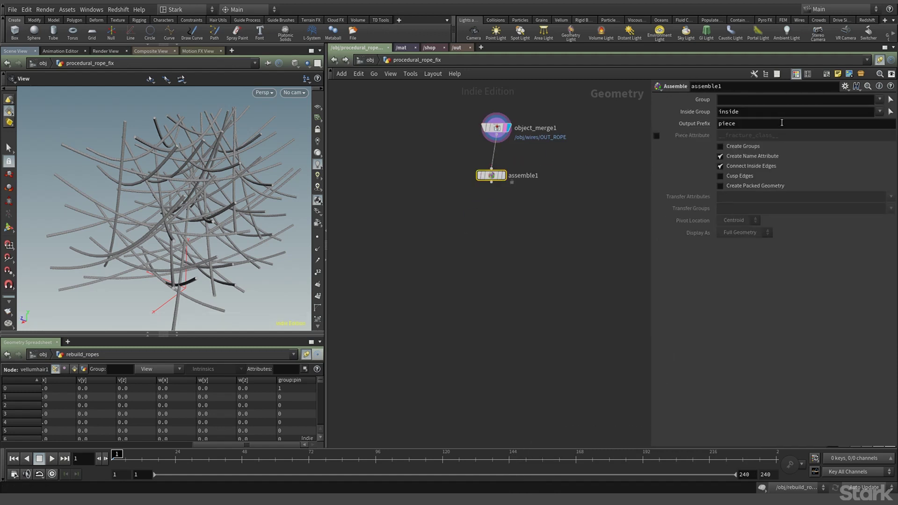
# Set the Assemble node's output prefix to rope, line the node up under object_merge1 and display it.
pyautogui.click(781, 122)
pyautogui.write('rope')
pyautogui.press('Return')
pyautogui.moveTo(494, 177); pyautogui.dragTo(499, 162)
pyautogui.click(514, 174)
# Add a For-Each Named Primitive loop below assemble1 and connect assemble1 to the loop's begin node.
pyautogui.press('Tab')
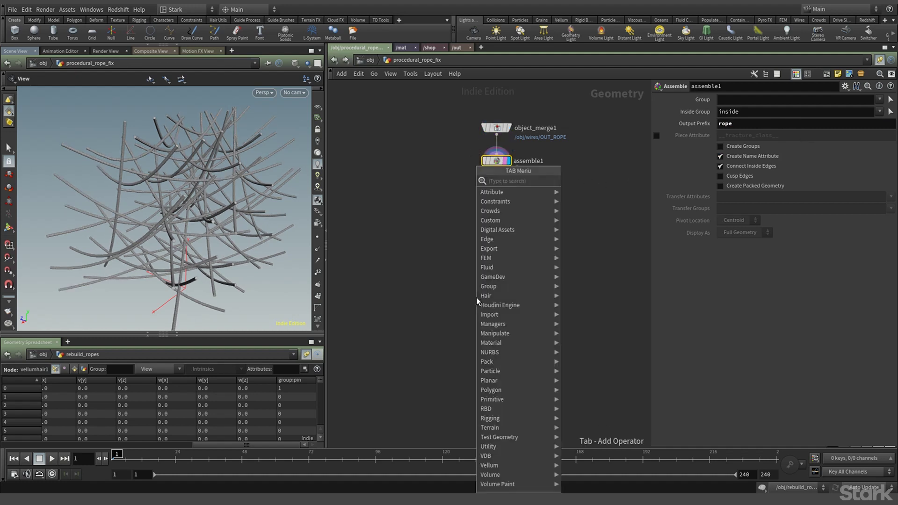
pyautogui.write('for l')
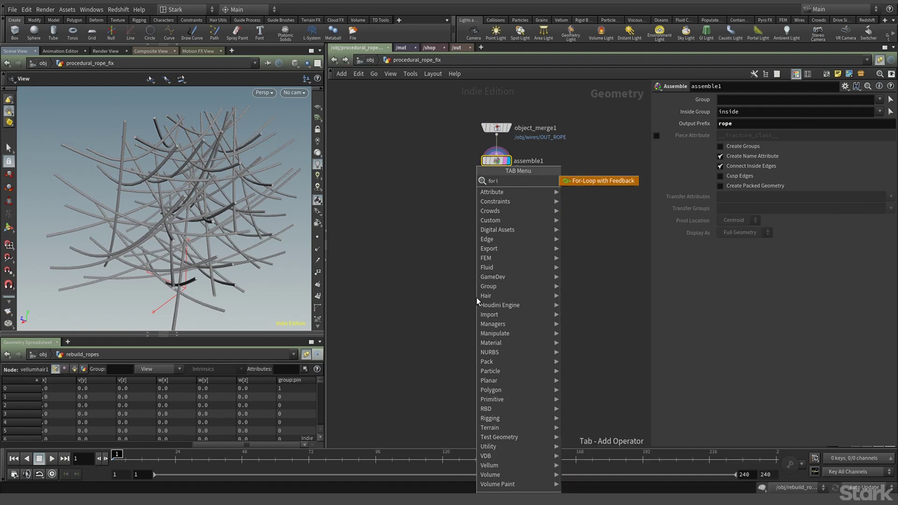
pyautogui.press('BackSpace')
pyautogui.press('BackSpace')
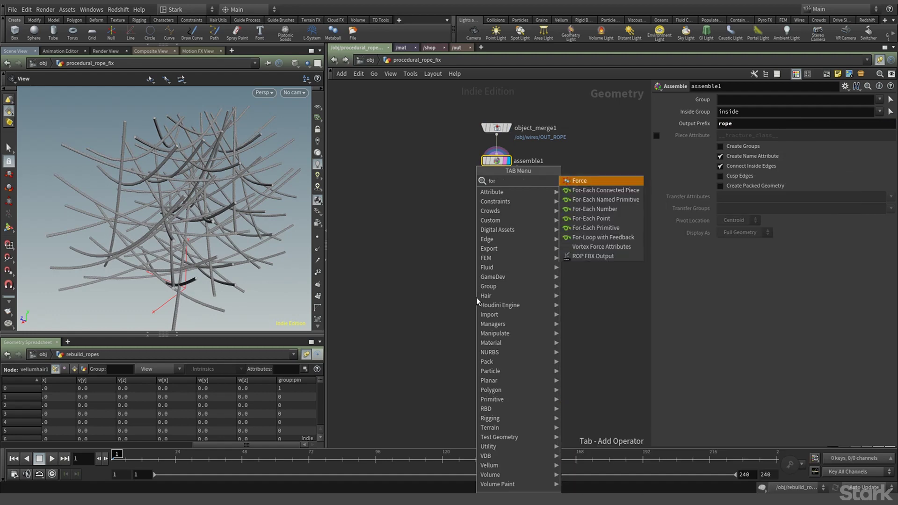
pyautogui.click(590, 202)
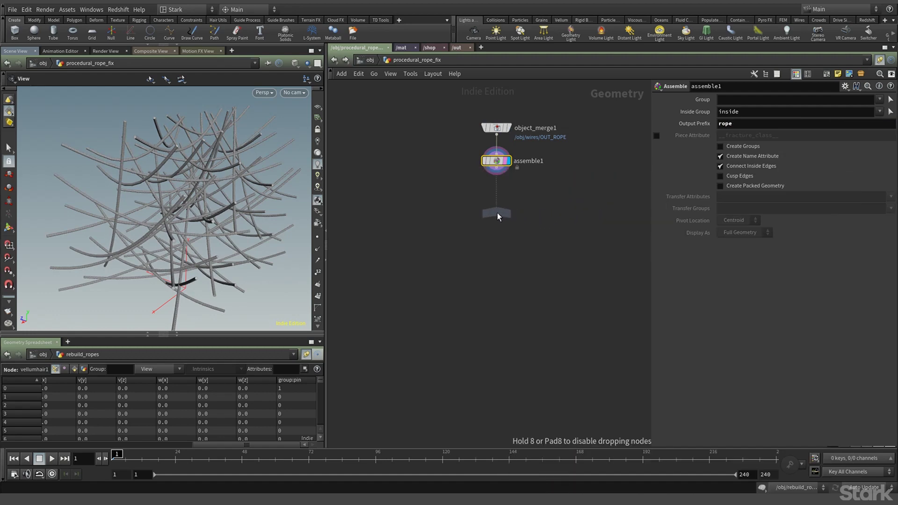
pyautogui.click(499, 212)
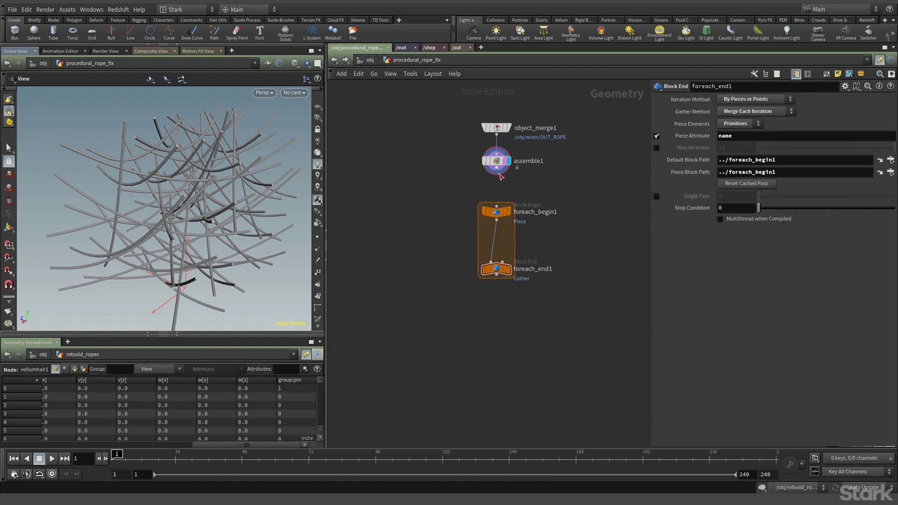
pyautogui.click(497, 175)
pyautogui.click(497, 206)
# Enable Single Pass on foreach_end1, set it to 0 and display the loop's output.
pyautogui.click(656, 196)
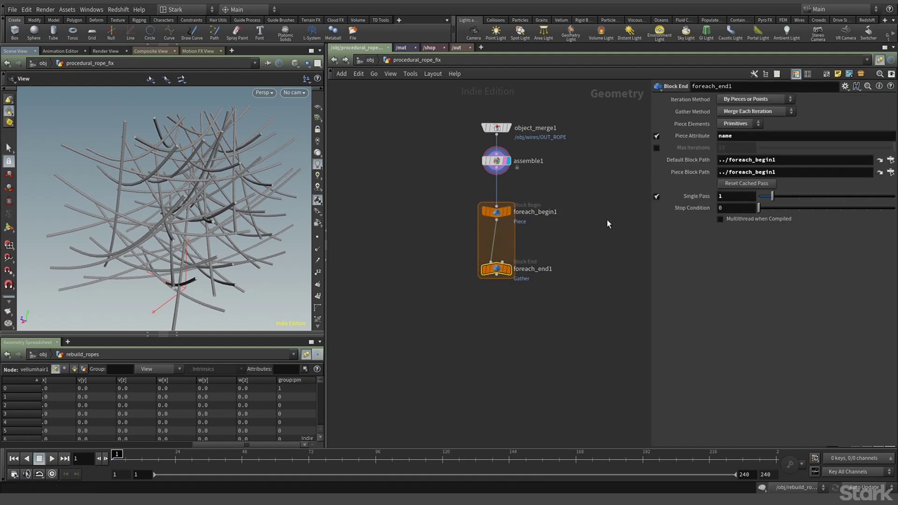
pyautogui.click(505, 269)
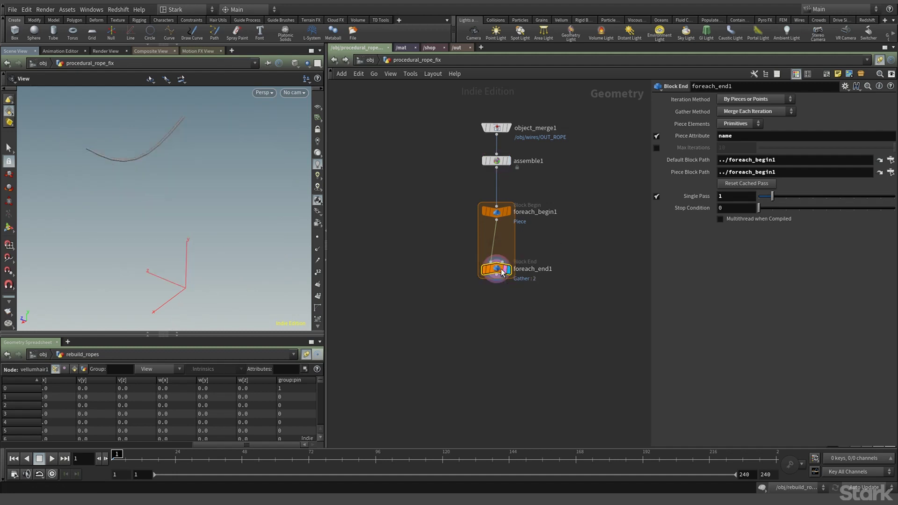
pyautogui.moveTo(772, 196); pyautogui.dragTo(756, 197)
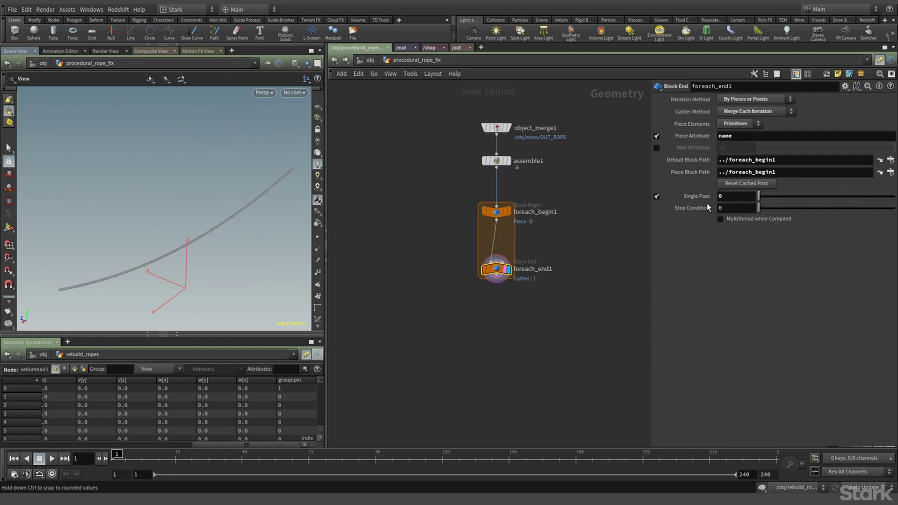
pyautogui.scroll(-3, 240, 203)
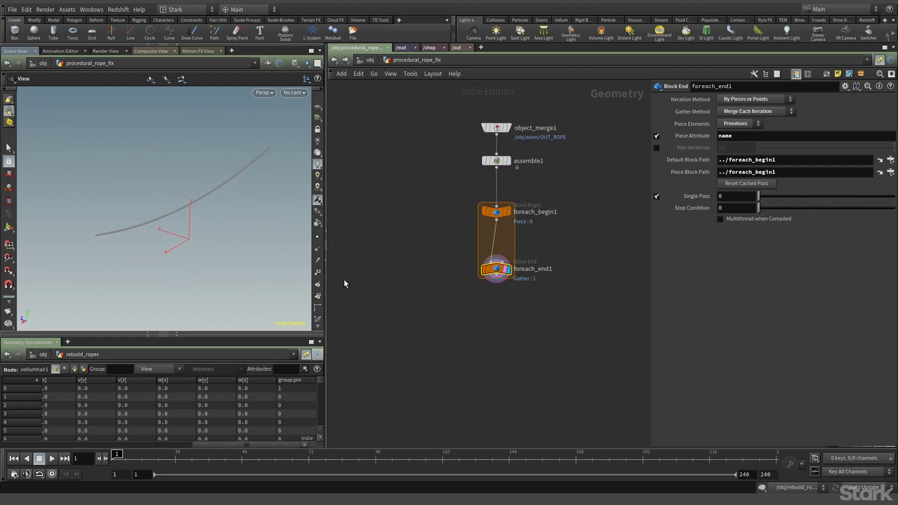
# Move foreach_end1 further down to make room for nodes inside the loop block.
pyautogui.moveTo(496, 269); pyautogui.dragTo(496, 317)
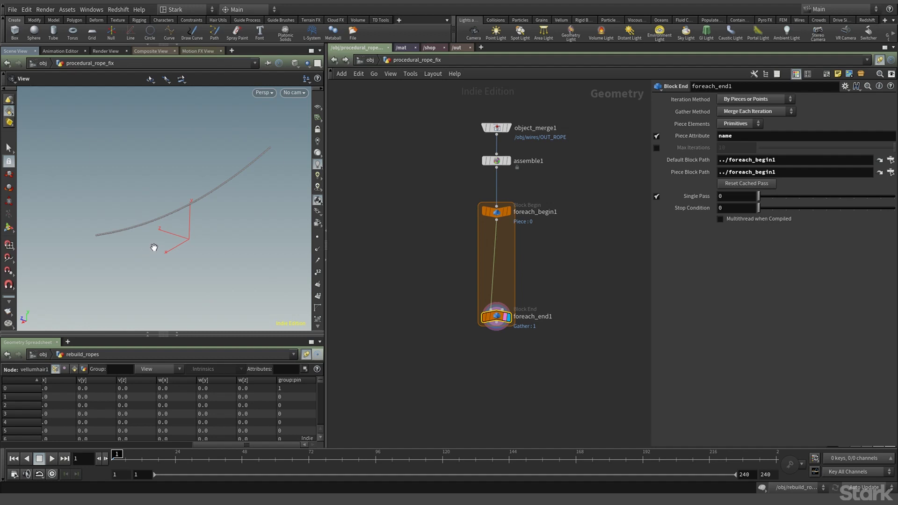
pyautogui.scroll(6, 154, 247)
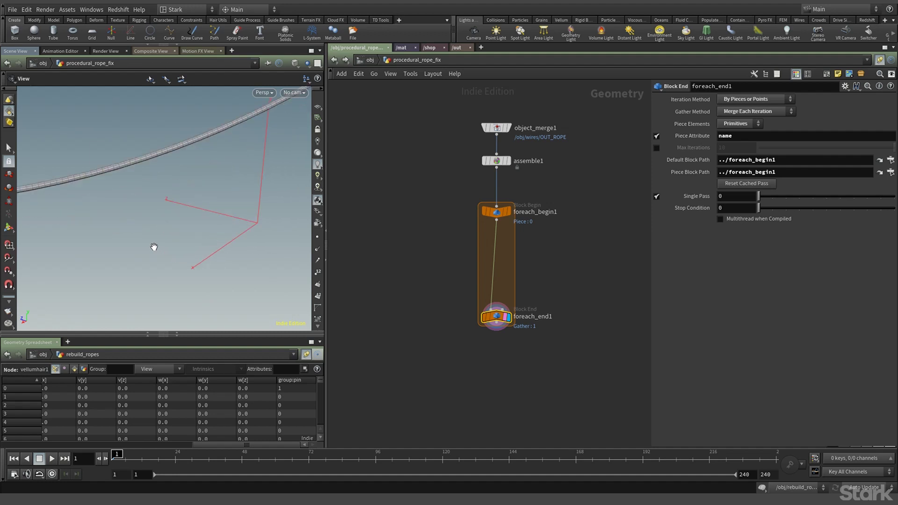
pyautogui.scroll(2, 150, 178)
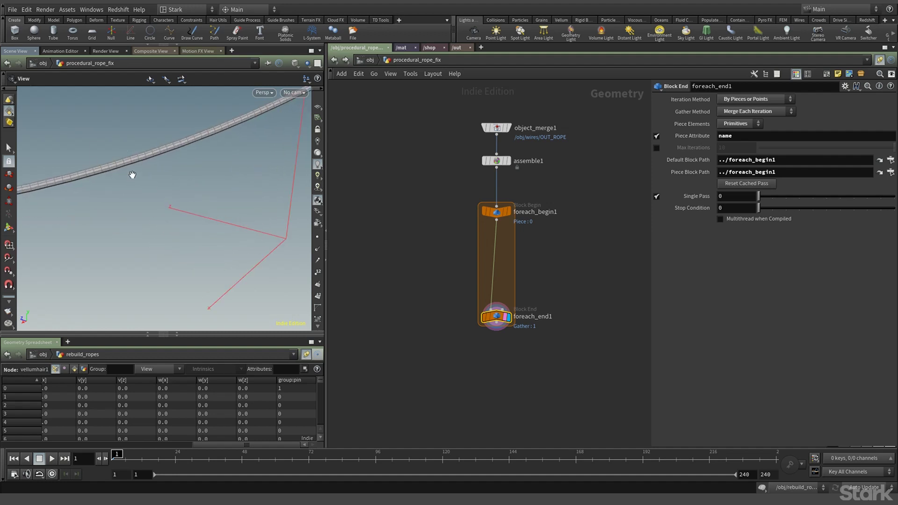
pyautogui.scroll(-1, 99, 166)
pyautogui.moveTo(26, 161); pyautogui.dragTo(187, 152, button='middle')
pyautogui.moveTo(186, 152); pyautogui.dragTo(136, 185)
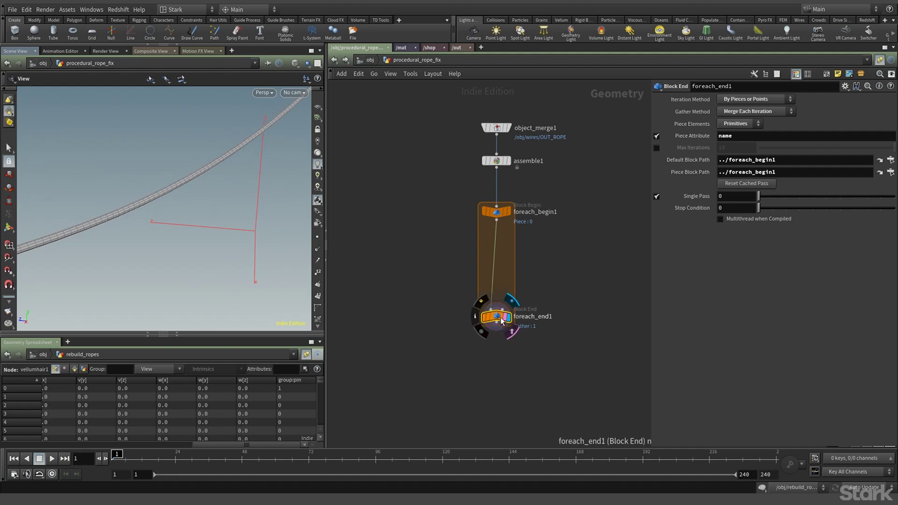
pyautogui.moveTo(498, 316); pyautogui.dragTo(498, 344)
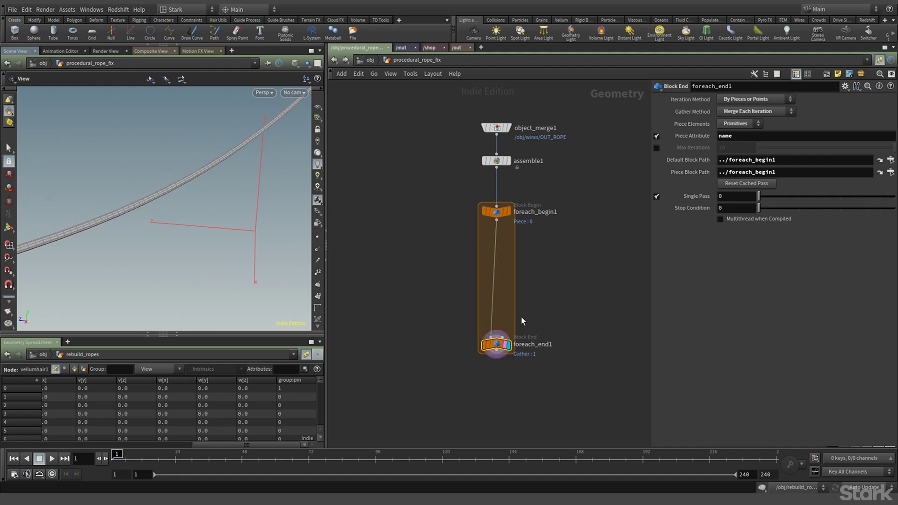
# Insert a Bound node after foreach_begin1 inside the loop and turn on its Oriented Bounding Box option.
pyautogui.press('Tab')
pyautogui.write('bound')
pyautogui.press('Return')
pyautogui.moveTo(591, 260); pyautogui.dragTo(496, 241)
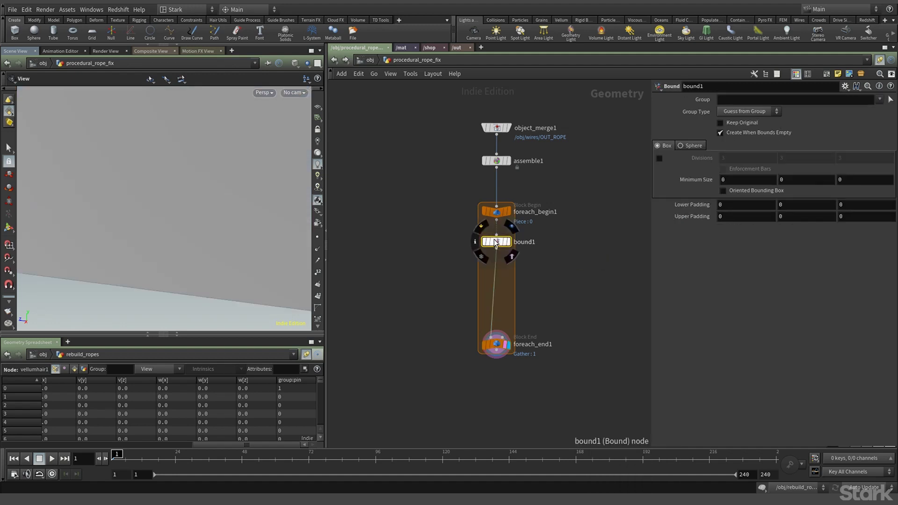
pyautogui.hotkey('space', 'h')
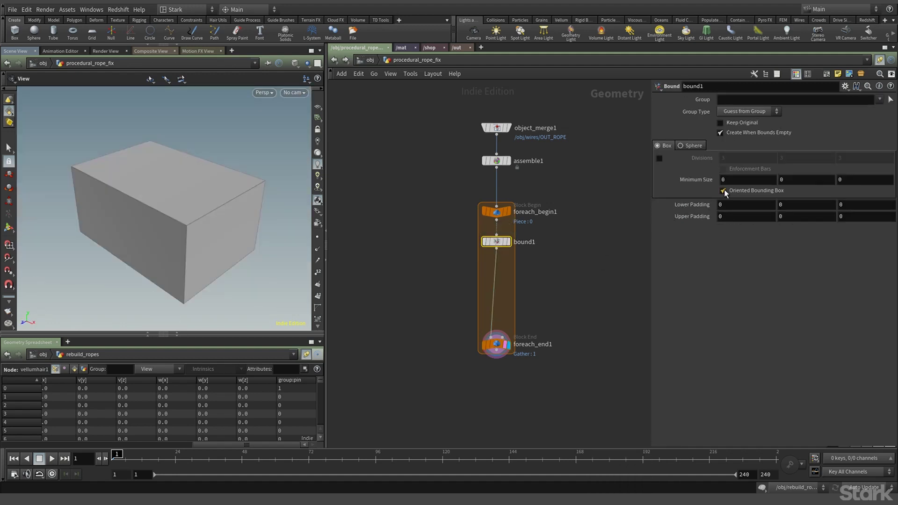
pyautogui.click(723, 191)
pyautogui.moveTo(272, 247); pyautogui.dragTo(245, 218)
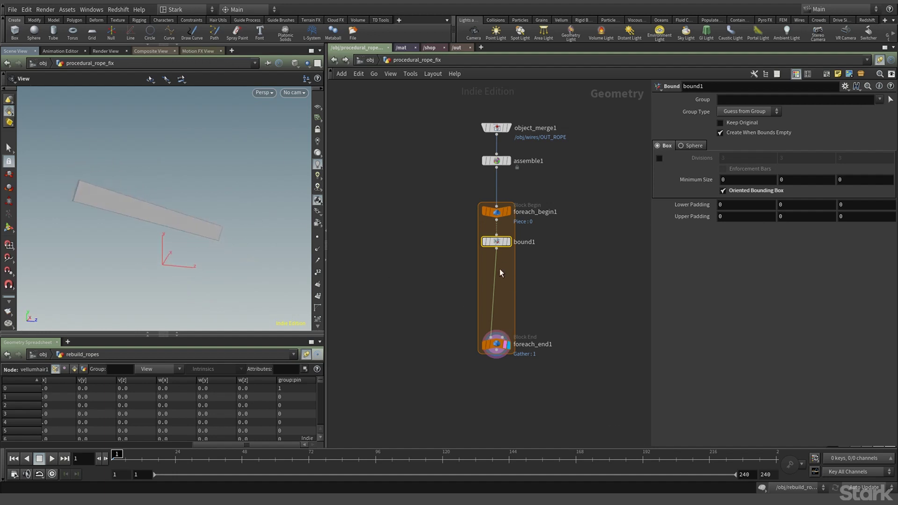
# Insert a Measure node between bound1 and foreach_end1, enable its Override Name option and display the node.
pyautogui.moveTo(489, 345); pyautogui.dragTo(490, 354)
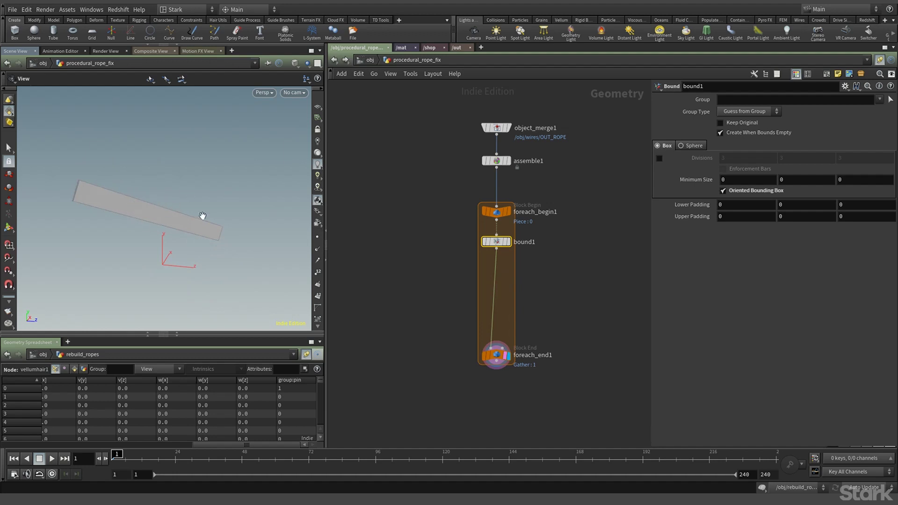
pyautogui.press('Tab')
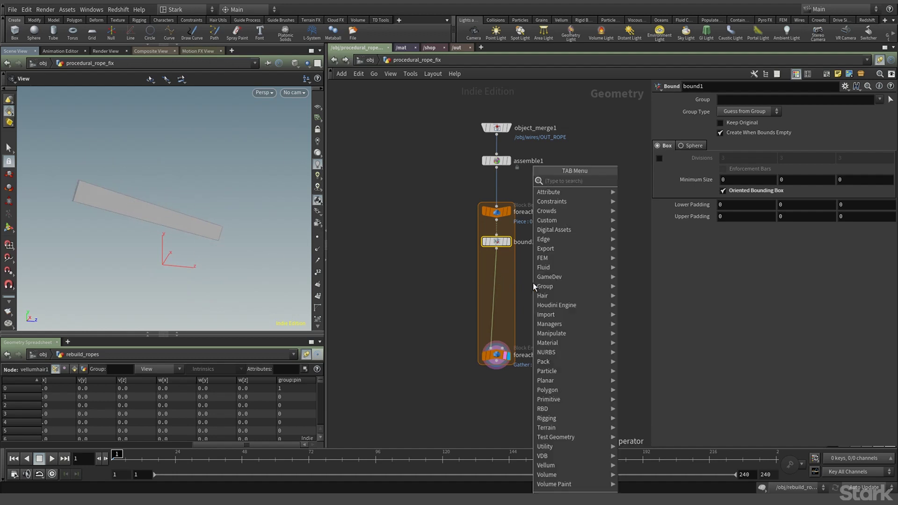
pyautogui.write('measure')
pyautogui.press('Return')
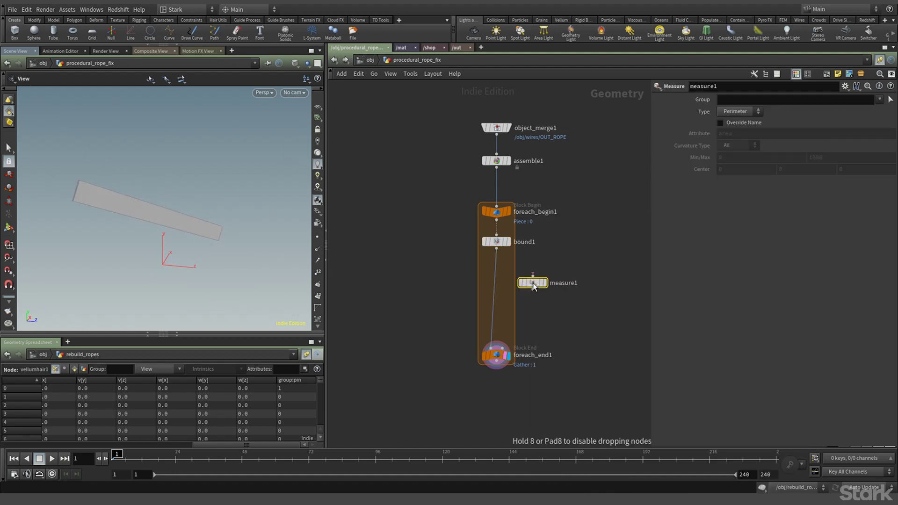
pyautogui.click(496, 270)
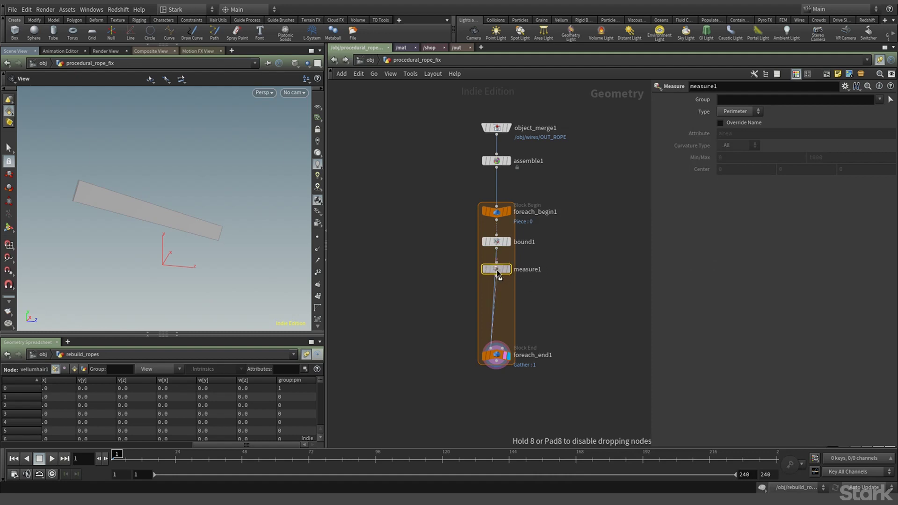
pyautogui.click(720, 123)
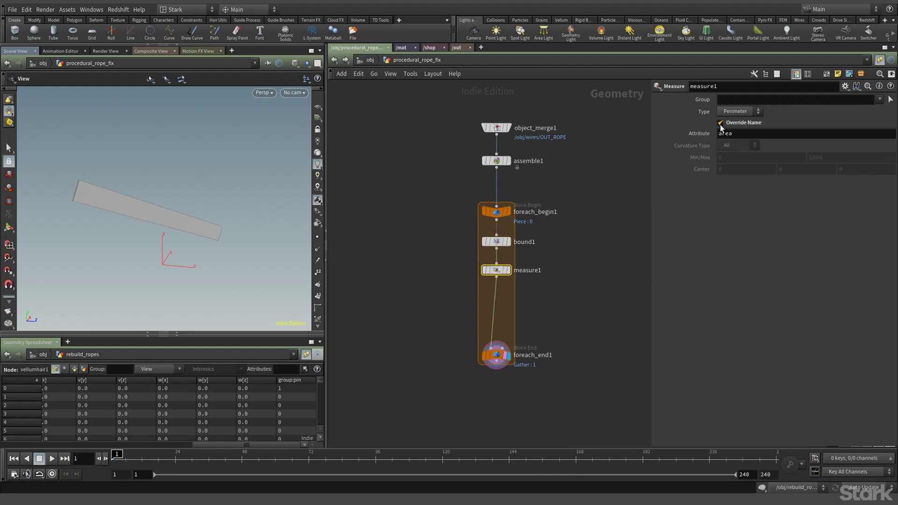
pyautogui.click(507, 270)
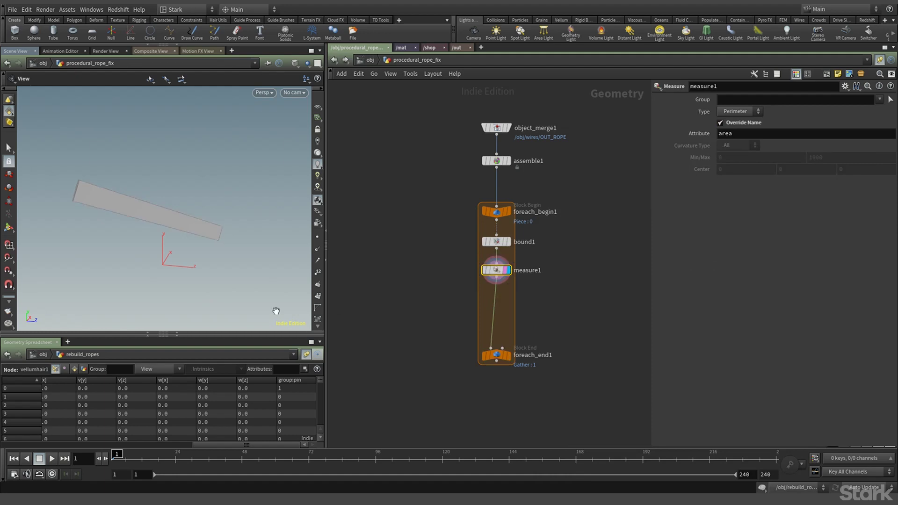
# Set measure1's Type to Area, and show its primitive attributes in the spreadsheet and primitive numbers in the viewport.
pyautogui.click(74, 369)
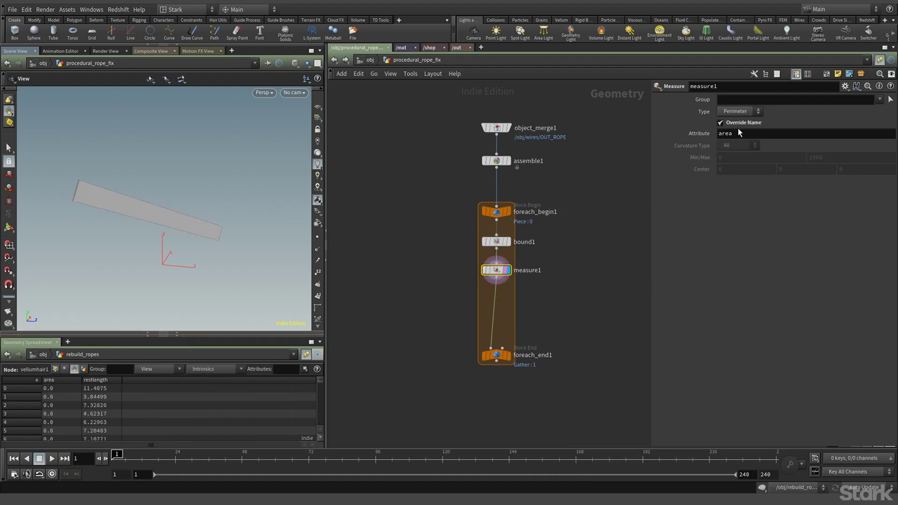
pyautogui.click(737, 112)
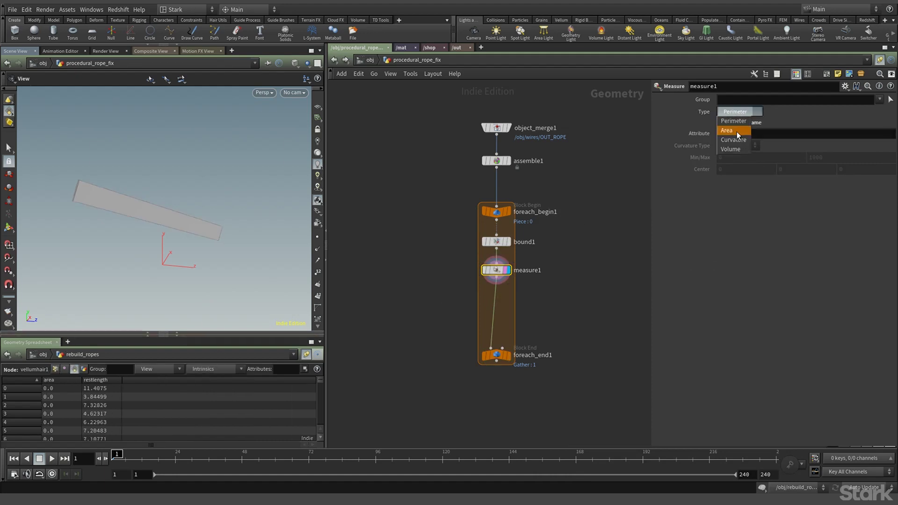
pyautogui.click(737, 130)
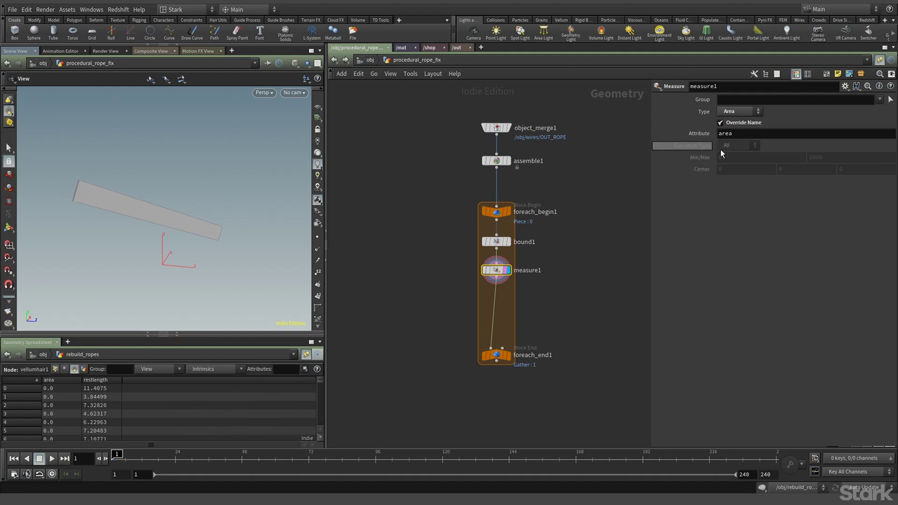
pyautogui.click(307, 356)
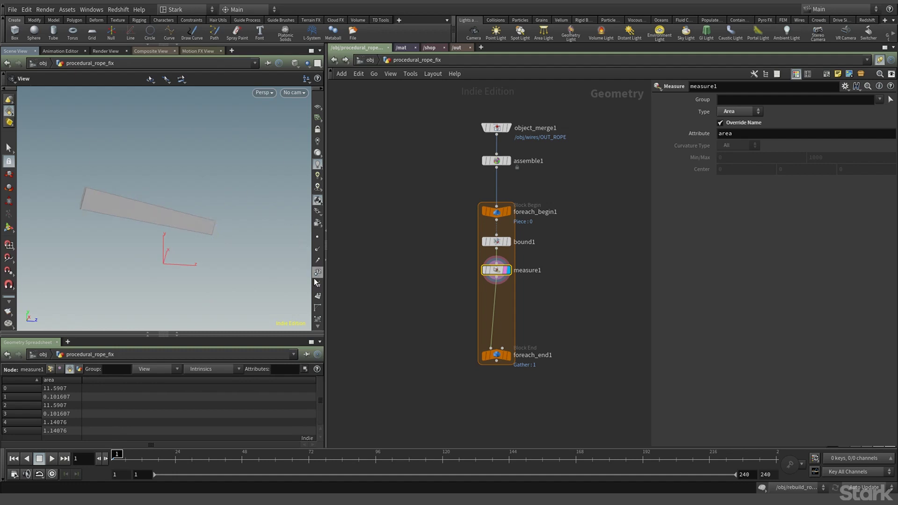
pyautogui.click(317, 296)
# Insert a Facet node between measure1 and foreach_end1 and turn on its Cusp Polygons option.
pyautogui.press('Tab')
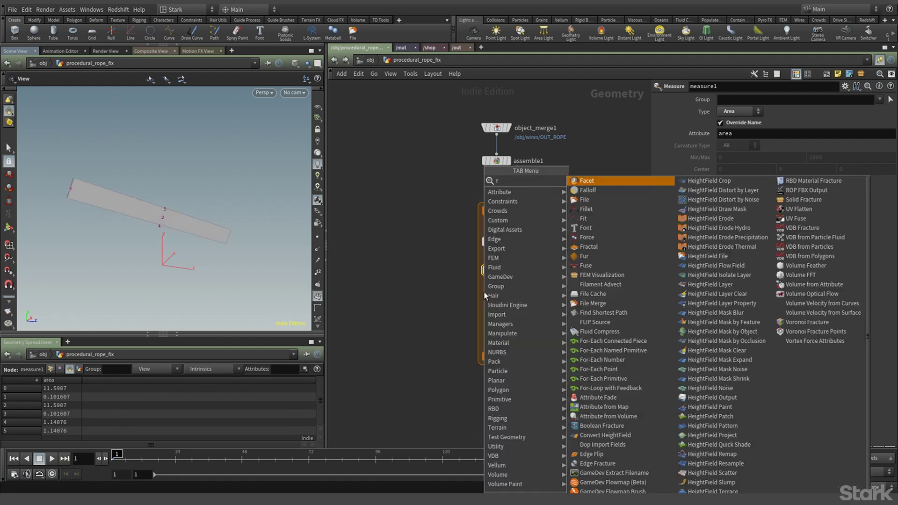
pyautogui.write('facet')
pyautogui.press('Return')
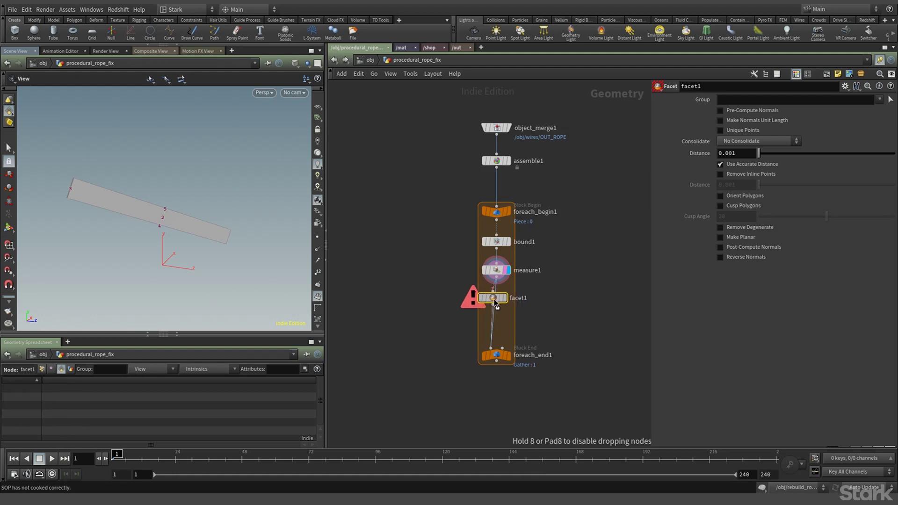
pyautogui.click(495, 298)
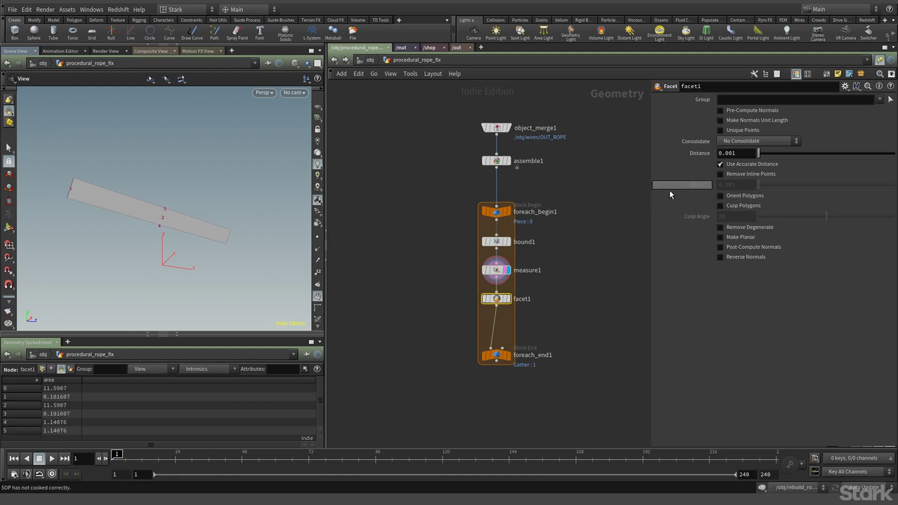
pyautogui.click(720, 205)
# Attach a temporary Exploded View node to facet1, display it to check the separated faces, and delete it.
pyautogui.press('Tab')
pyautogui.write('explo')
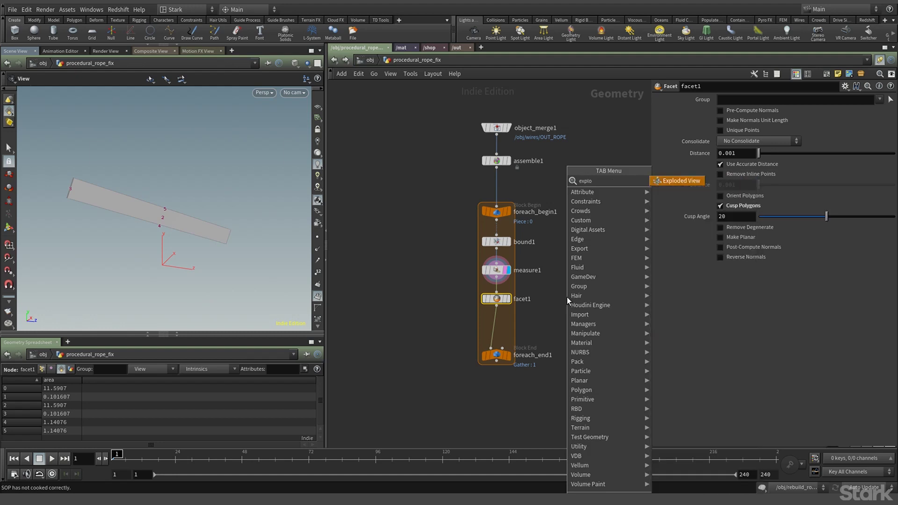
pyautogui.press('Return')
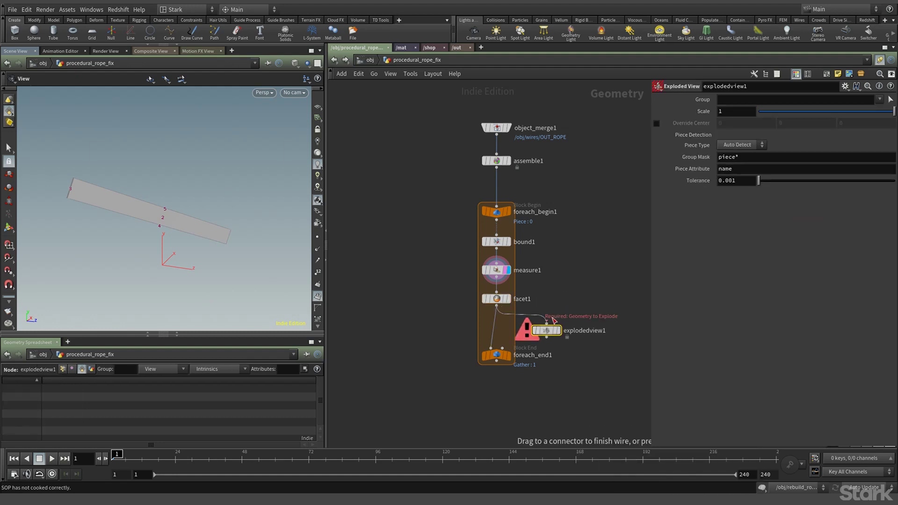
pyautogui.click(548, 332)
pyautogui.click(558, 334)
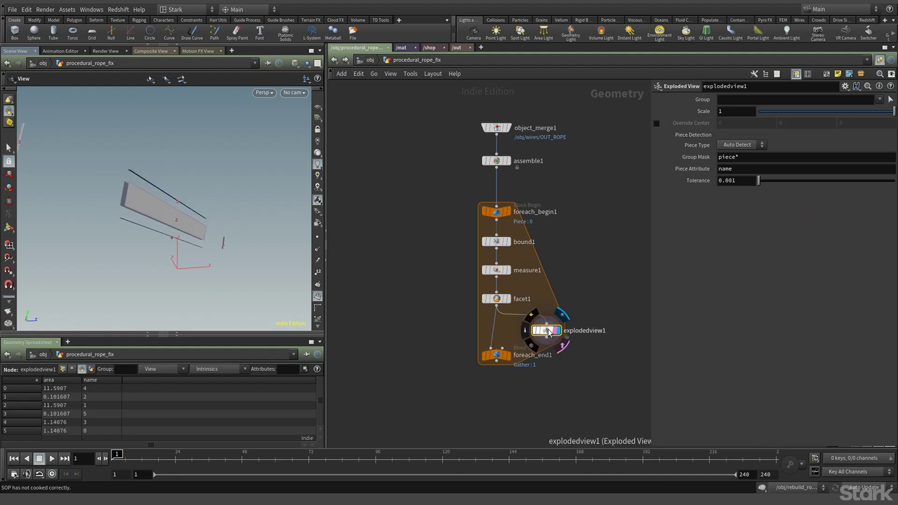
pyautogui.press('Delete')
# Insert a Sort node between facet1 and foreach_end1.
pyautogui.press('Tab')
pyautogui.write('sort')
pyautogui.press('Return')
pyautogui.moveTo(527, 319); pyautogui.dragTo(501, 331)
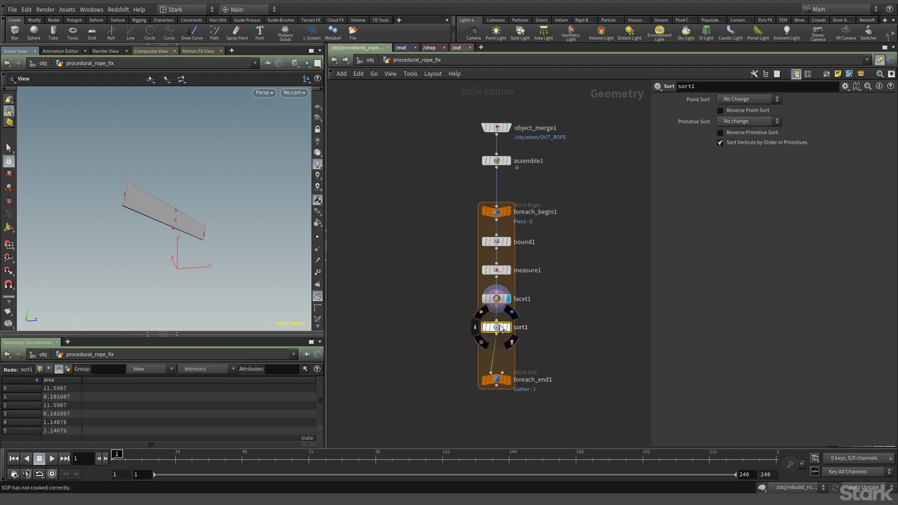
# Set sort1's Primitive Sort to By Attribute using the area attribute and display the node.
pyautogui.click(725, 121)
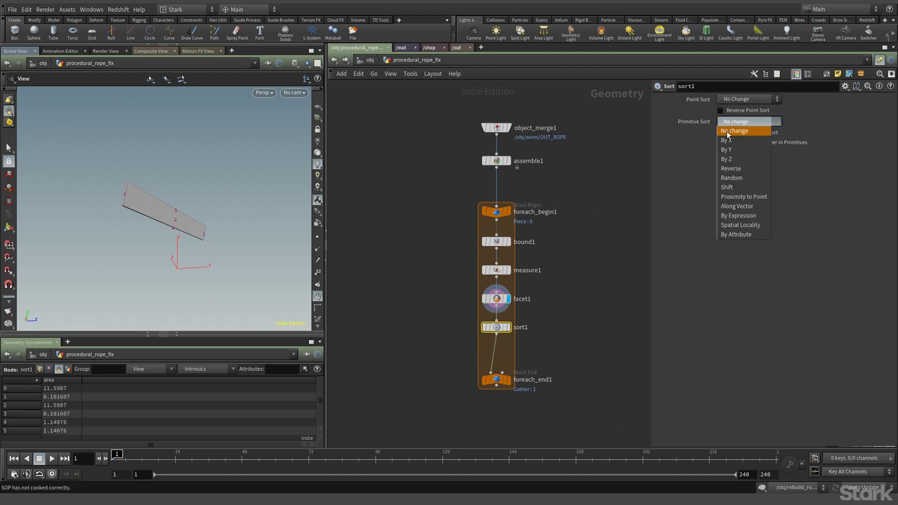
pyautogui.click(736, 234)
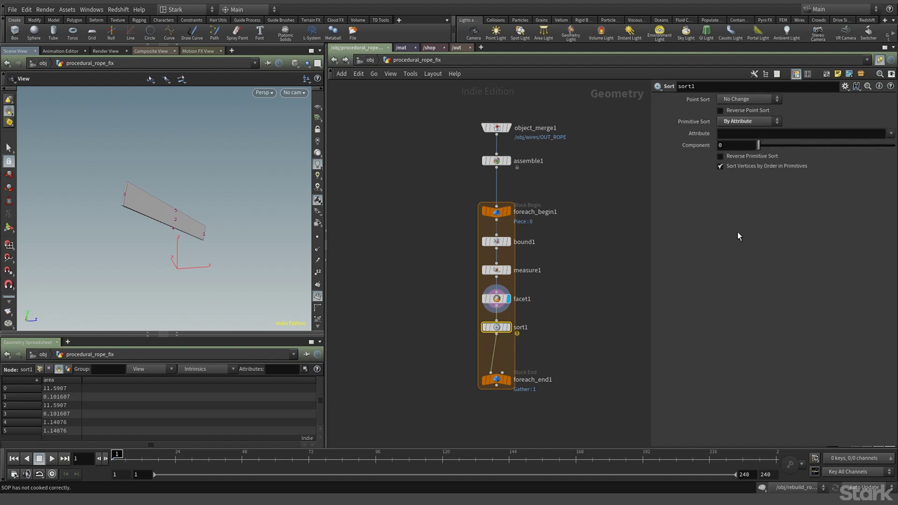
pyautogui.click(891, 134)
pyautogui.click(886, 144)
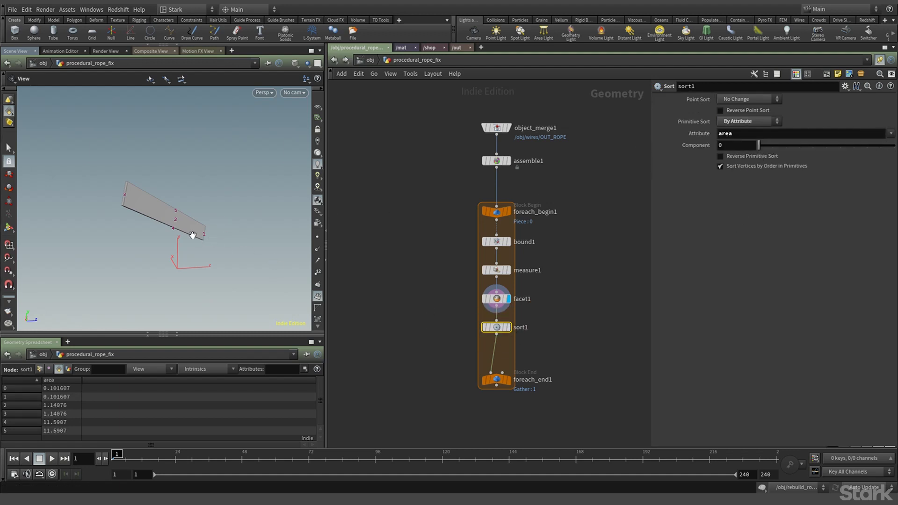
pyautogui.click(509, 329)
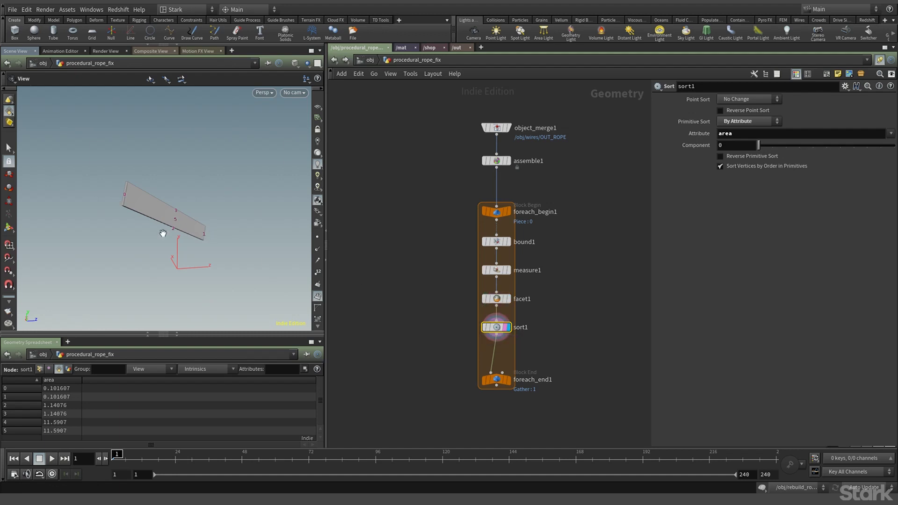
# Check the sorted face numbers on the bounding box and lower foreach_end1 to leave room beneath sort1.
pyautogui.moveTo(189, 238); pyautogui.dragTo(117, 192)
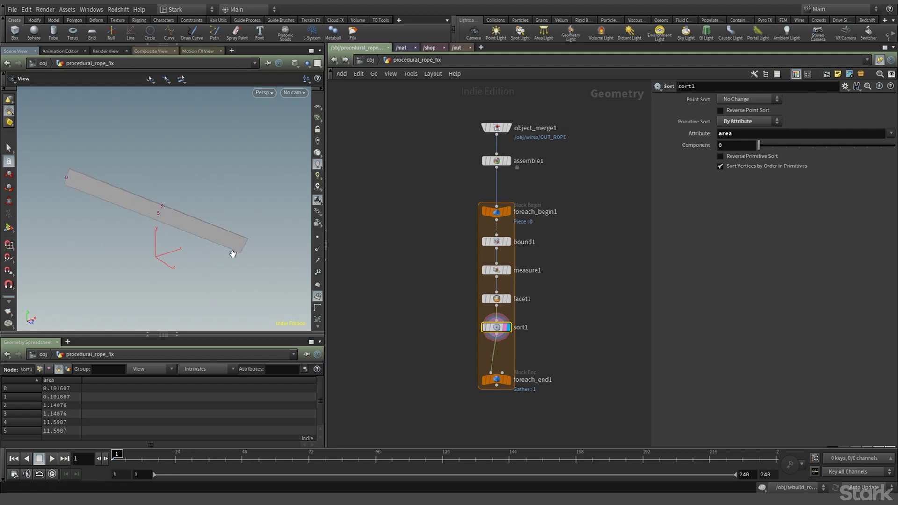
pyautogui.moveTo(24, 193); pyautogui.dragTo(120, 193)
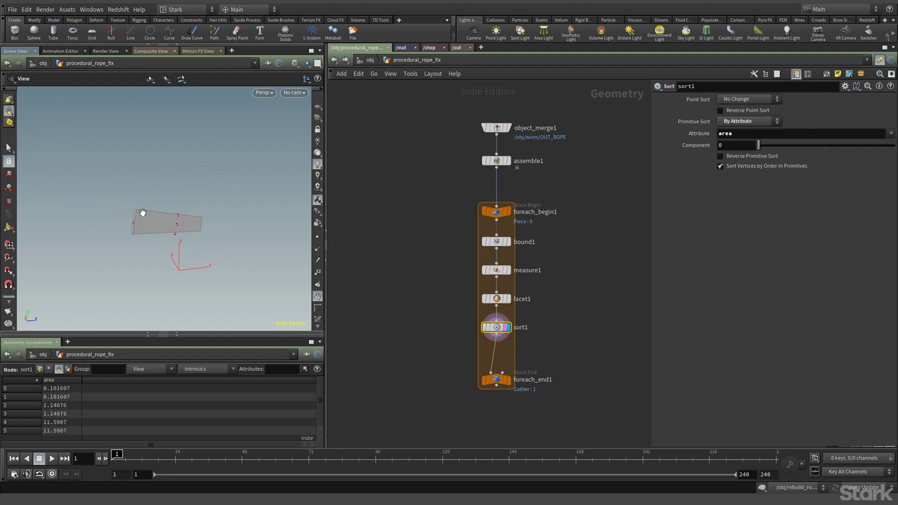
pyautogui.scroll(4, 146, 251)
pyautogui.moveTo(150, 243)
pyautogui.mouseDown()
pyautogui.moveTo(130, 226)
pyautogui.moveTo(151, 225)
pyautogui.mouseUp()
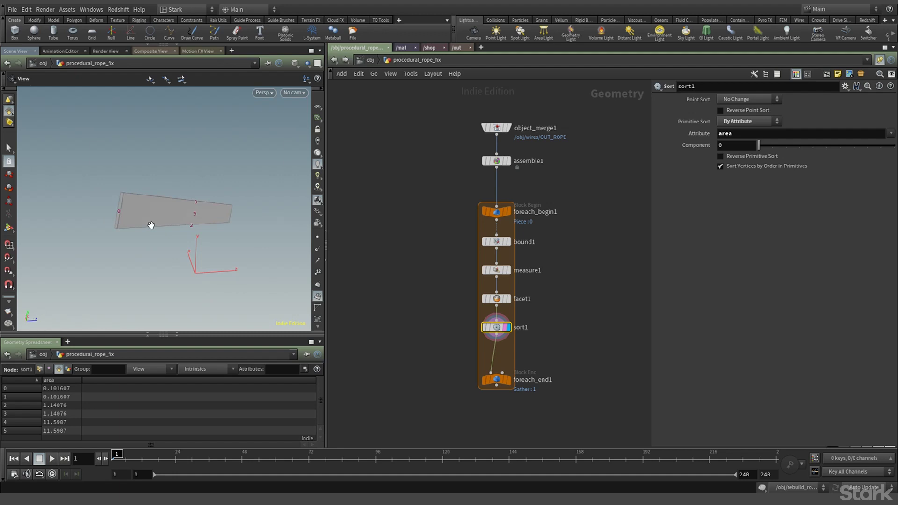
pyautogui.moveTo(495, 377); pyautogui.dragTo(475, 307, button='middle')
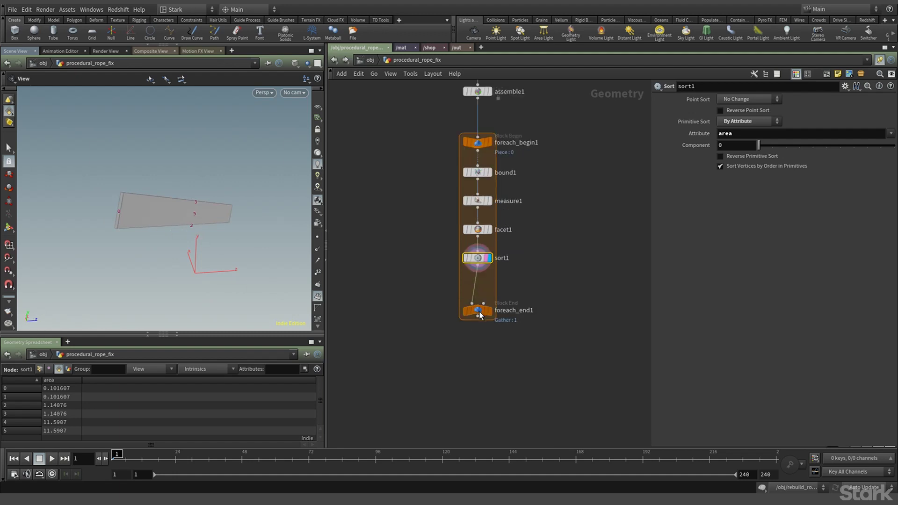
pyautogui.moveTo(478, 314); pyautogui.dragTo(479, 355)
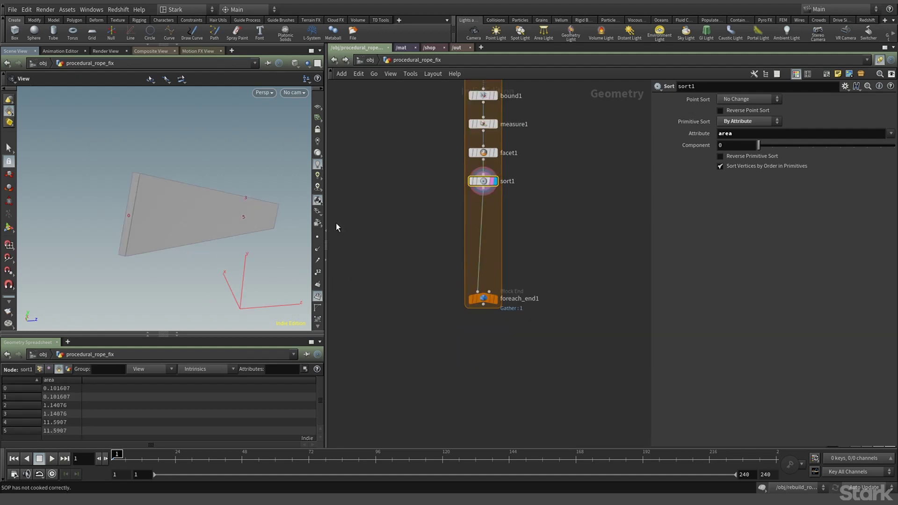
# Insert a Blast node between sort1 and foreach_end1 and display it.
pyautogui.moveTo(202, 234); pyautogui.dragTo(225, 215)
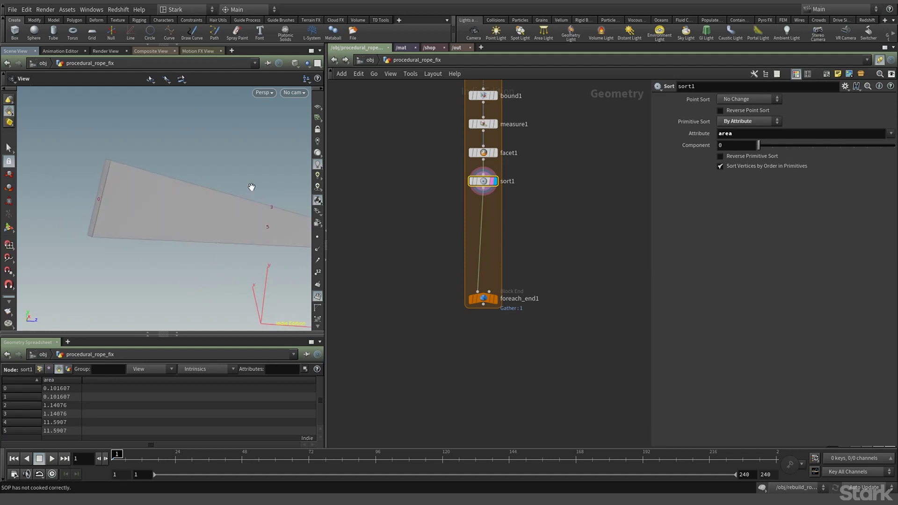
pyautogui.moveTo(217, 161); pyautogui.dragTo(169, 213)
pyautogui.press('Tab')
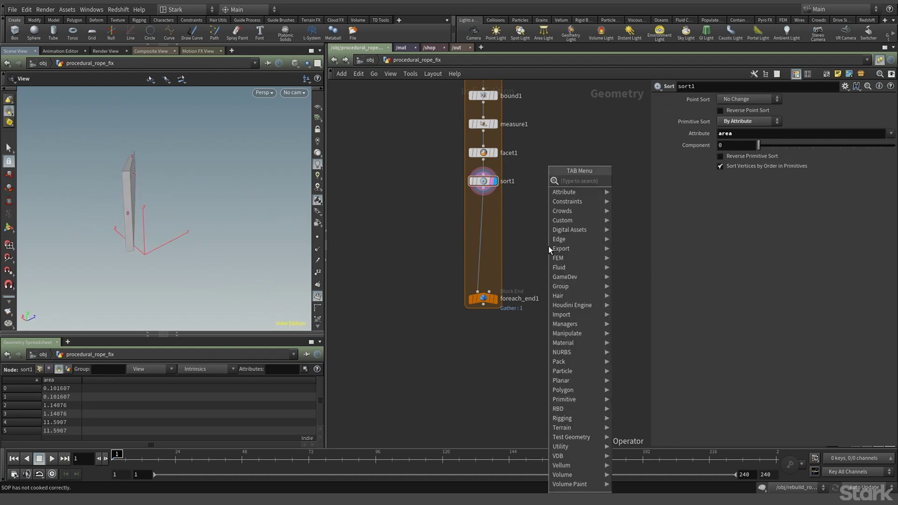
pyautogui.write('bla')
pyautogui.press('Return')
pyautogui.click(548, 246)
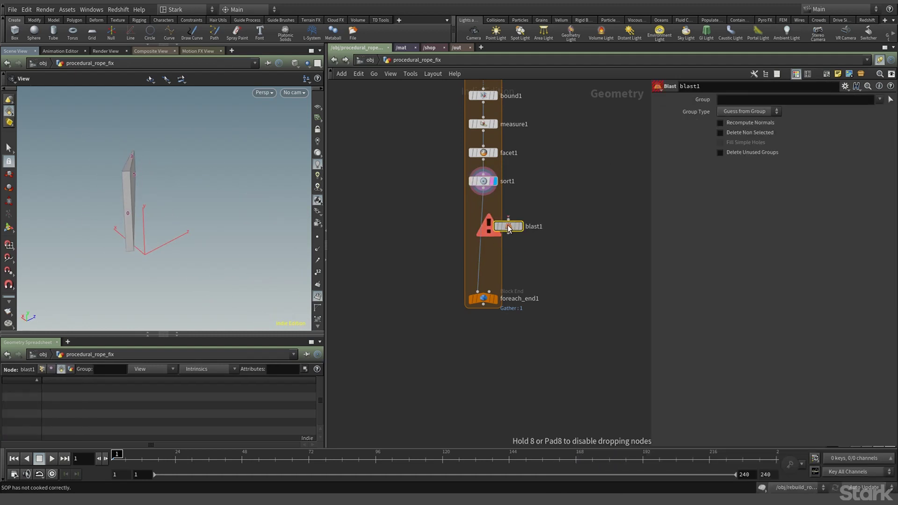
pyautogui.click(492, 214)
pyautogui.click(491, 211)
# Set blast1's Group to 0 1 with Delete Non Selected enabled, and show points in the viewport.
pyautogui.click(762, 99)
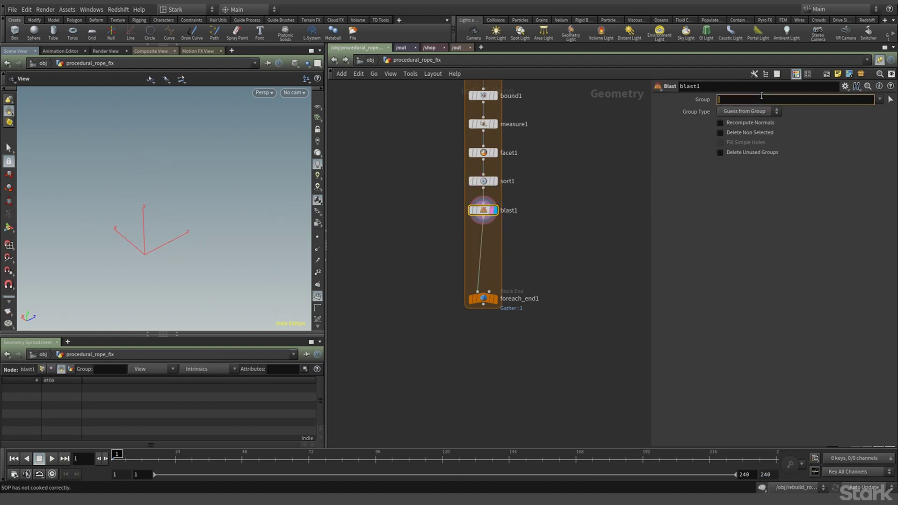
pyautogui.write('0 1')
pyautogui.press('Return')
pyautogui.click(759, 111)
pyautogui.click(803, 127)
pyautogui.click(767, 134)
pyautogui.moveTo(223, 135); pyautogui.dragTo(202, 160)
pyautogui.click(317, 237)
# Insert a Group Create node between blast1 and foreach_end1 and display it.
pyautogui.press('Tab')
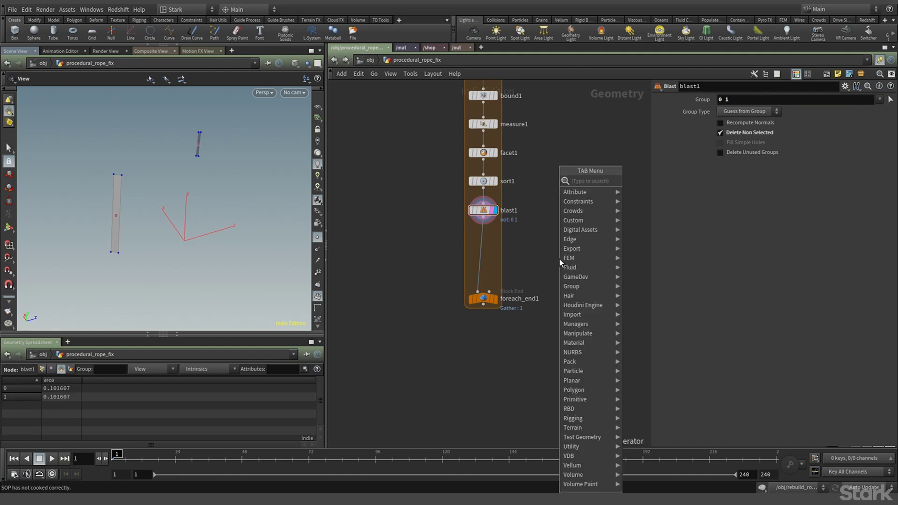
pyautogui.write('group')
pyautogui.press('Return')
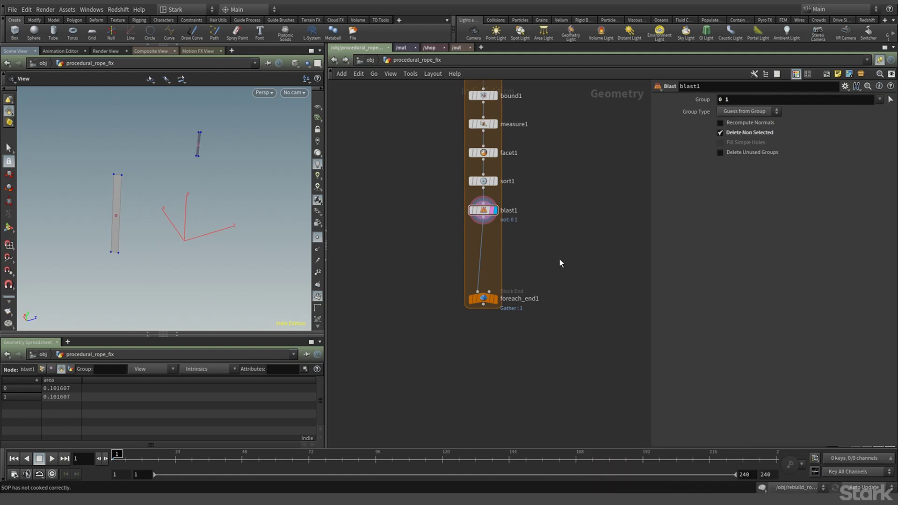
pyautogui.click(484, 240)
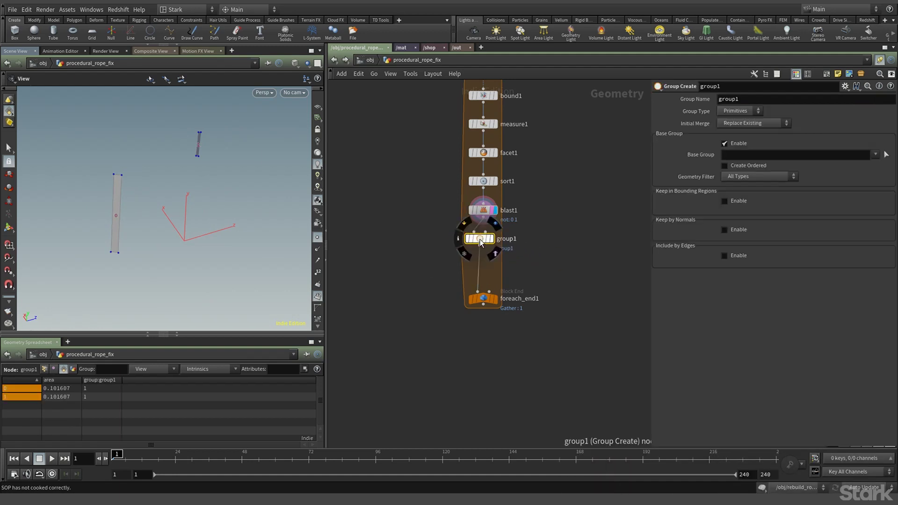
pyautogui.click(491, 239)
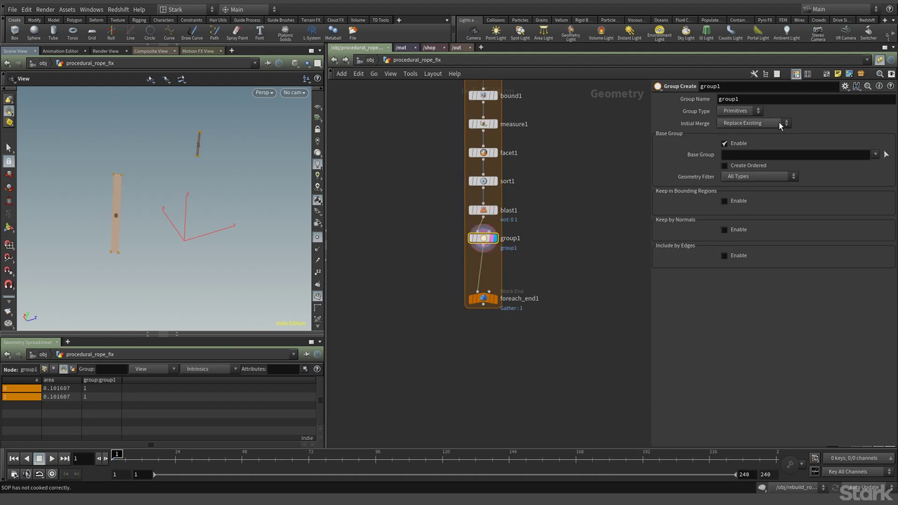
# Set group1's Group Type to Points and its Group Name to corners.
pyautogui.click(737, 112)
pyautogui.click(737, 112)
pyautogui.click(741, 112)
pyautogui.click(738, 130)
pyautogui.doubleClick(755, 101)
pyautogui.write('corners')
pyautogui.press('Return')
# Insert a Primitive Wrangle between group1 and foreach_end1, display it and rename it lazy_code.
pyautogui.press('Tab')
pyautogui.write('primwr')
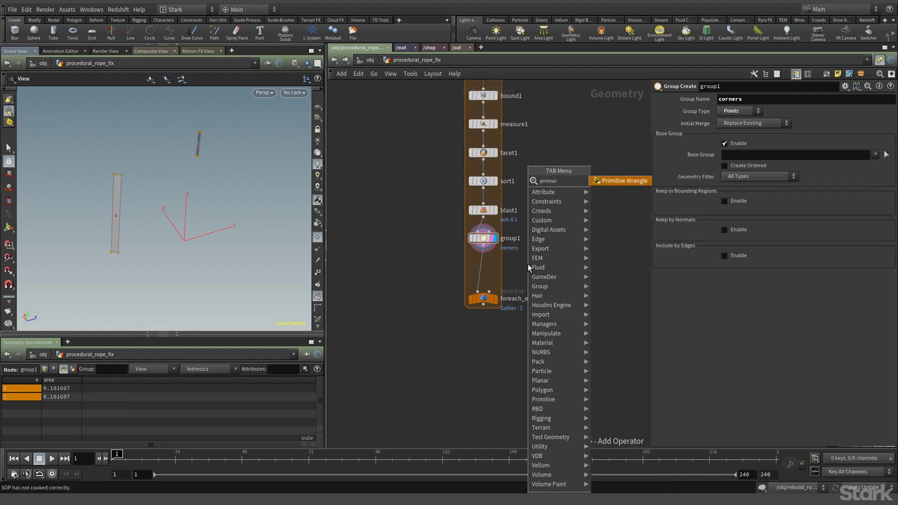
pyautogui.press('Return')
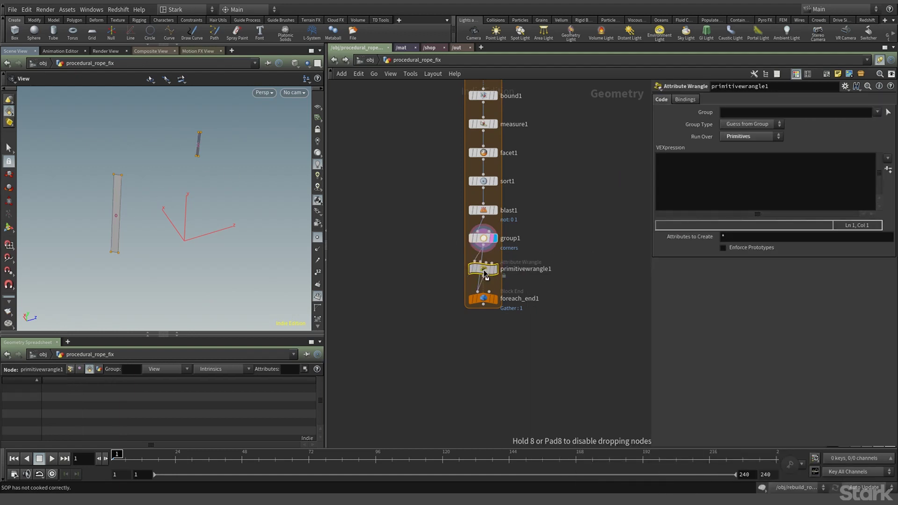
pyautogui.click(484, 269)
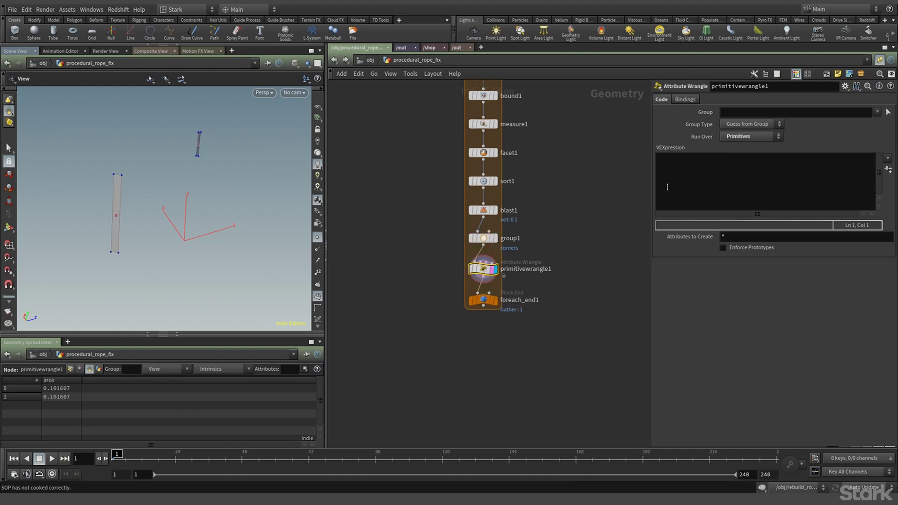
pyautogui.doubleClick(538, 269)
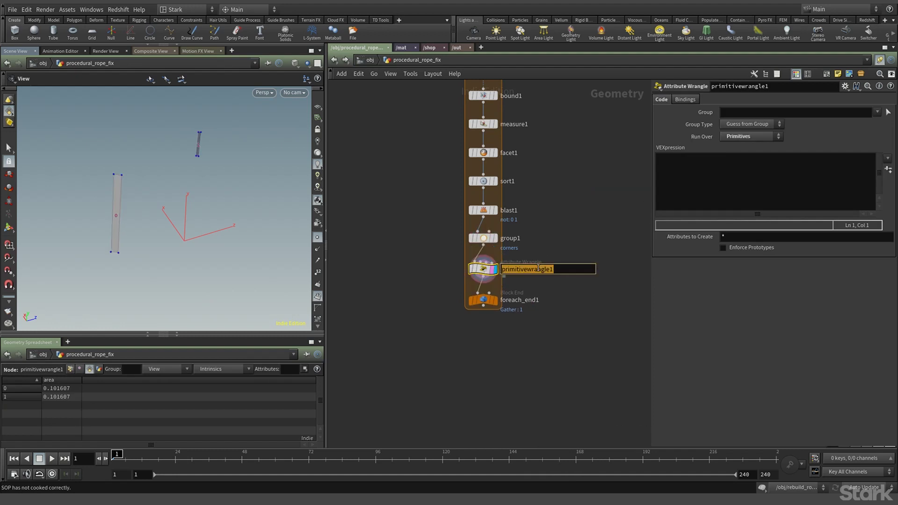
pyautogui.write('lazy')
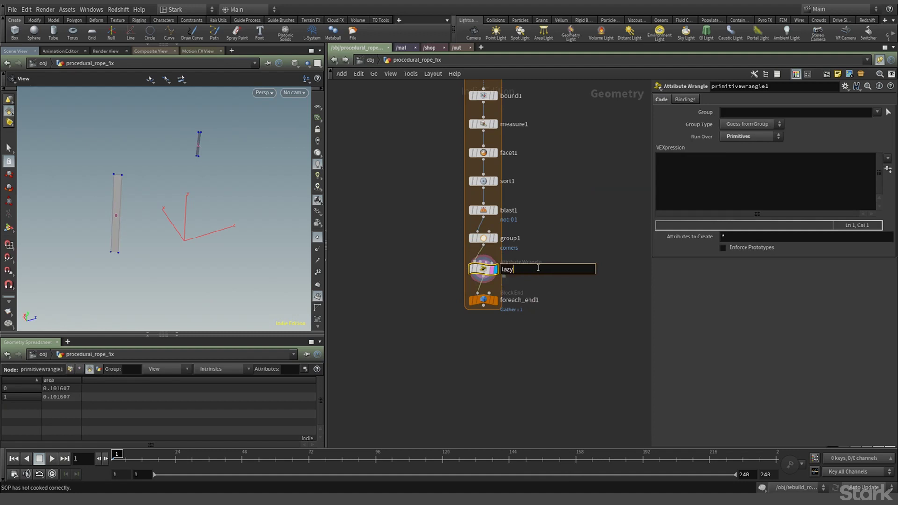
pyautogui.write('_code')
pyautogui.press('Return')
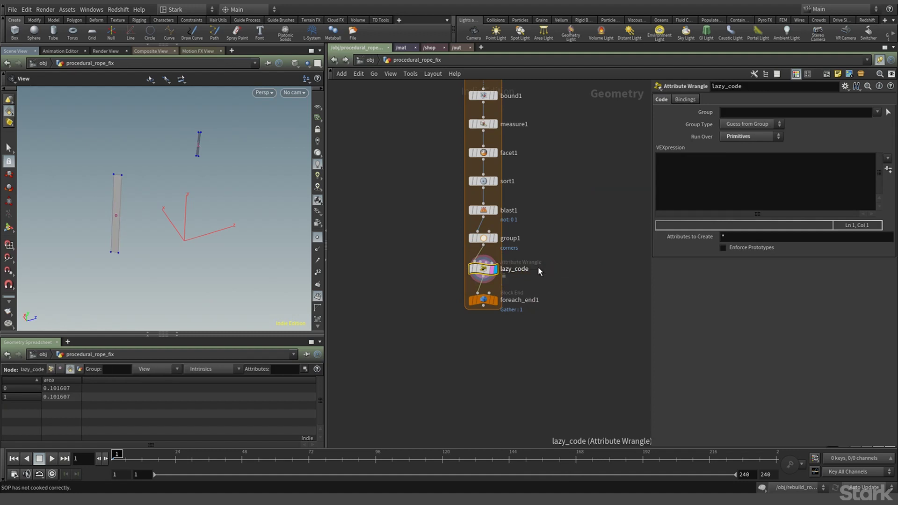
# Write addpoint(0, @P); in the VEXpression of the lazy_code wrangle.
pyautogui.click(700, 180)
pyautogui.write('addpoint(0, @P);')
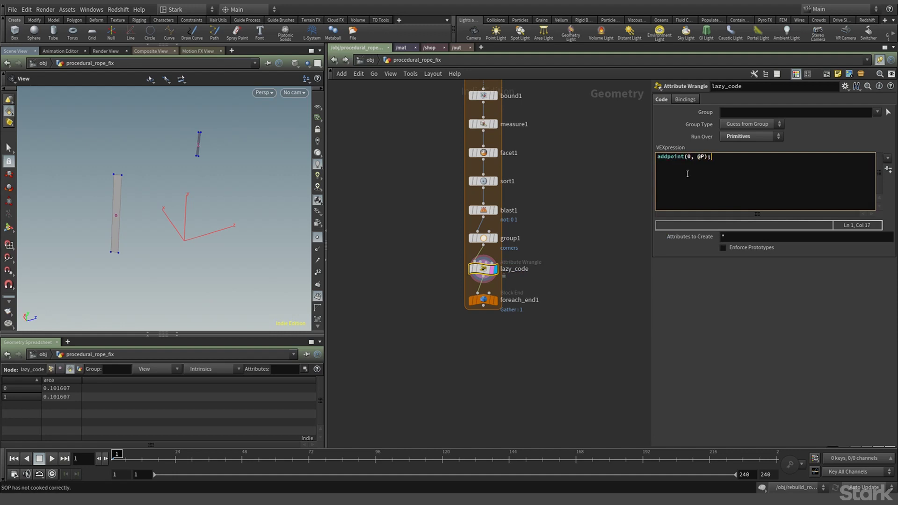
# Insert a Delete node between the lazy_code wrangle and foreach_end1 and display it.
pyautogui.click(484, 270)
pyautogui.scroll(5, 118, 220)
pyautogui.moveTo(484, 301); pyautogui.dragTo(484, 333)
pyautogui.press('Tab')
pyautogui.write('dele')
pyautogui.press('Return')
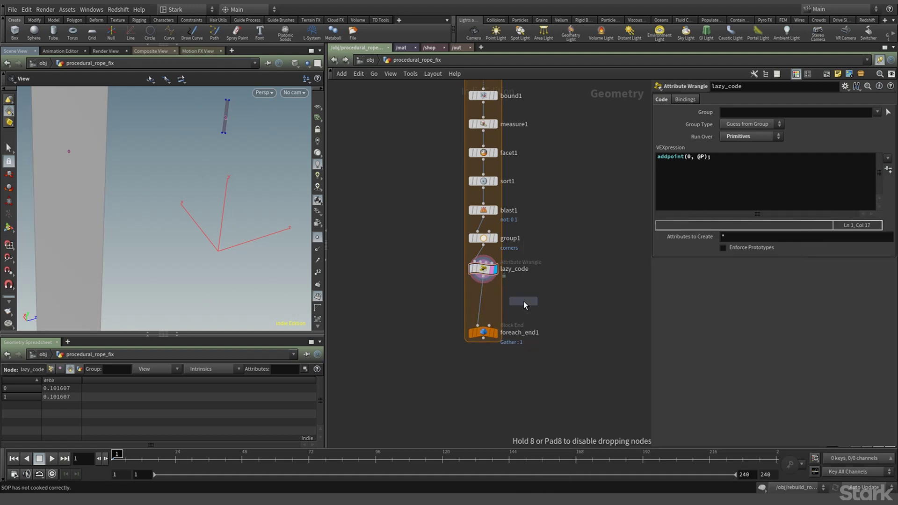
pyautogui.click(486, 298)
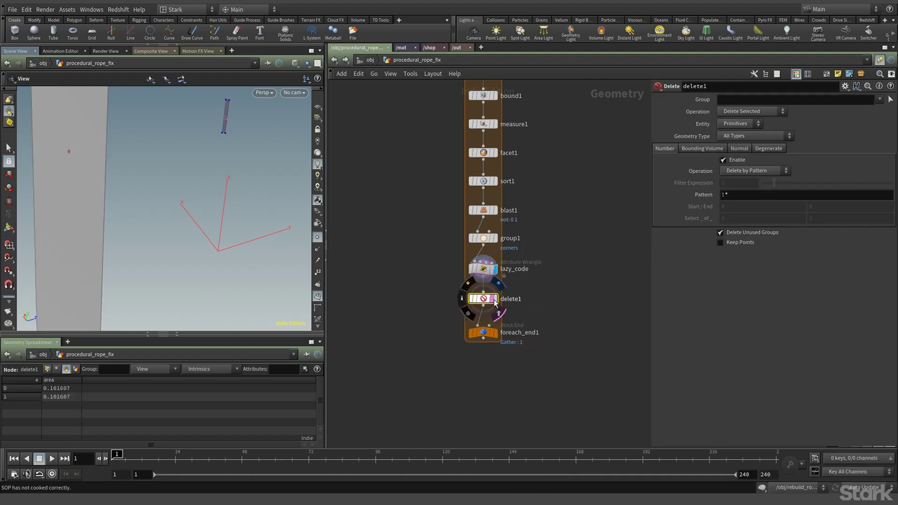
# Set delete1 to delete the selected corners group with Entity set to Points, and show point numbers in the viewport.
pyautogui.click(882, 101)
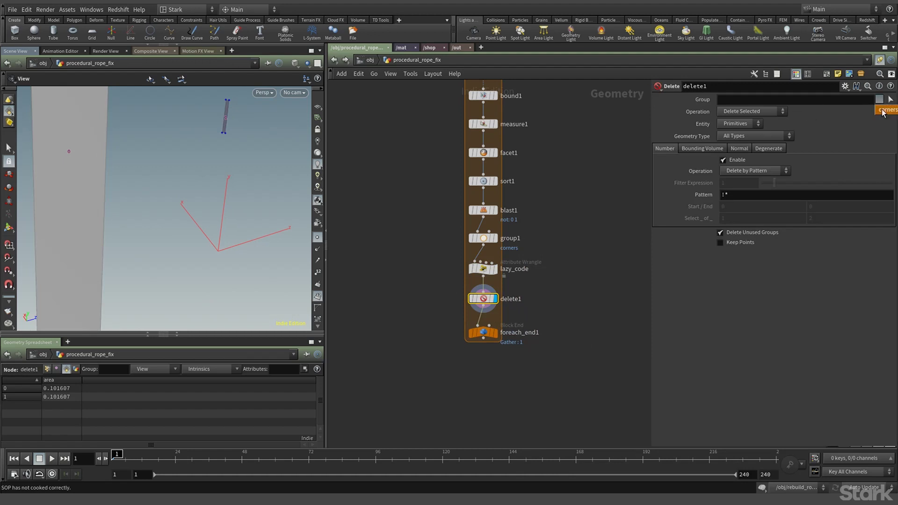
pyautogui.click(887, 109)
pyautogui.click(752, 111)
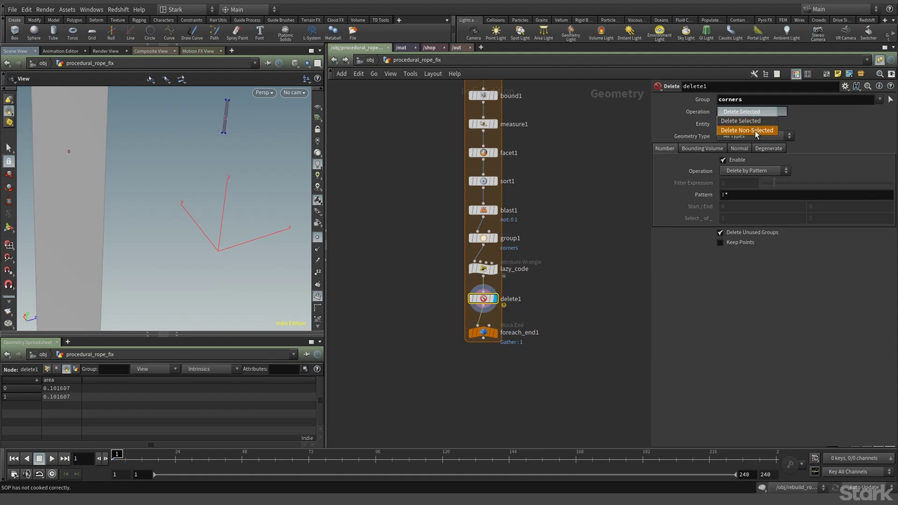
pyautogui.click(756, 131)
pyautogui.click(753, 112)
pyautogui.click(753, 120)
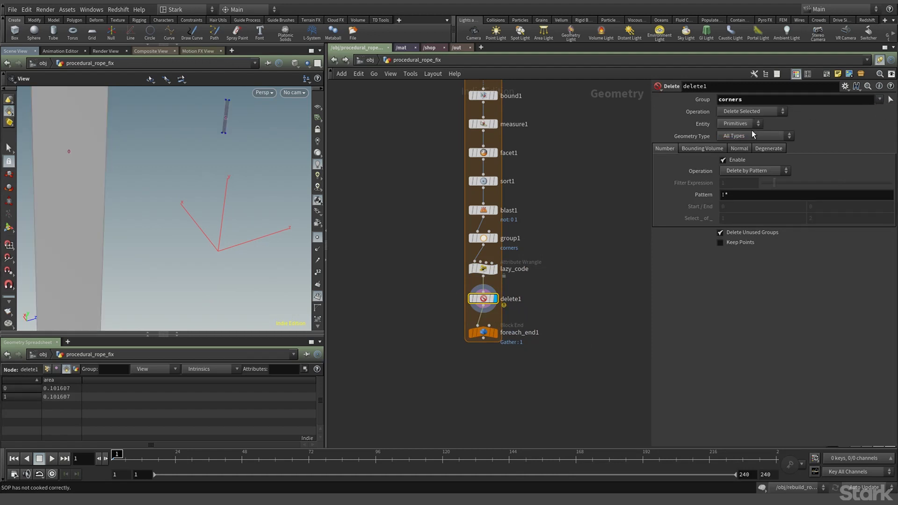
pyautogui.click(751, 124)
pyautogui.click(729, 142)
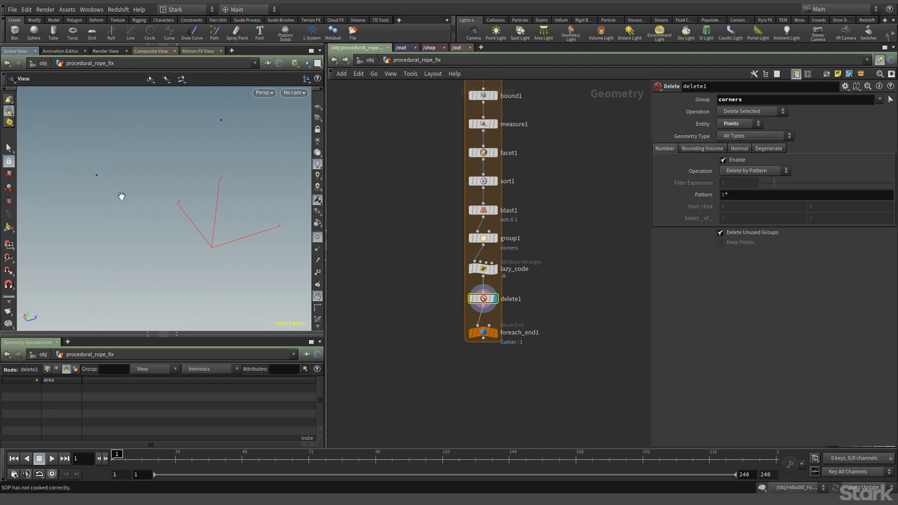
pyautogui.click(318, 272)
pyautogui.moveTo(209, 209); pyautogui.dragTo(225, 215)
# Insert an Add node between delete1 and foreach_end1, set its polygons to By Group and display it.
pyautogui.moveTo(482, 335); pyautogui.dragTo(482, 371)
pyautogui.moveTo(566, 335); pyautogui.dragTo(568, 251, button='middle')
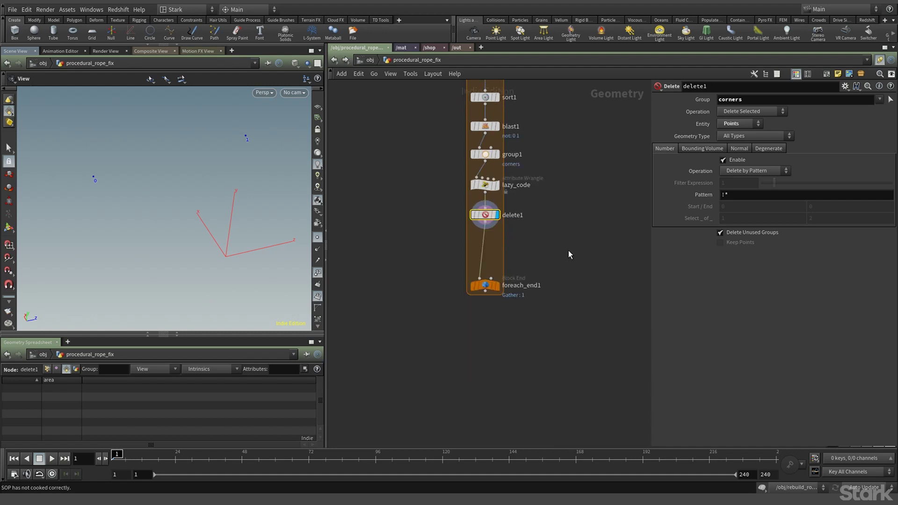
pyautogui.press('Tab')
pyautogui.write('add')
pyautogui.press('Return')
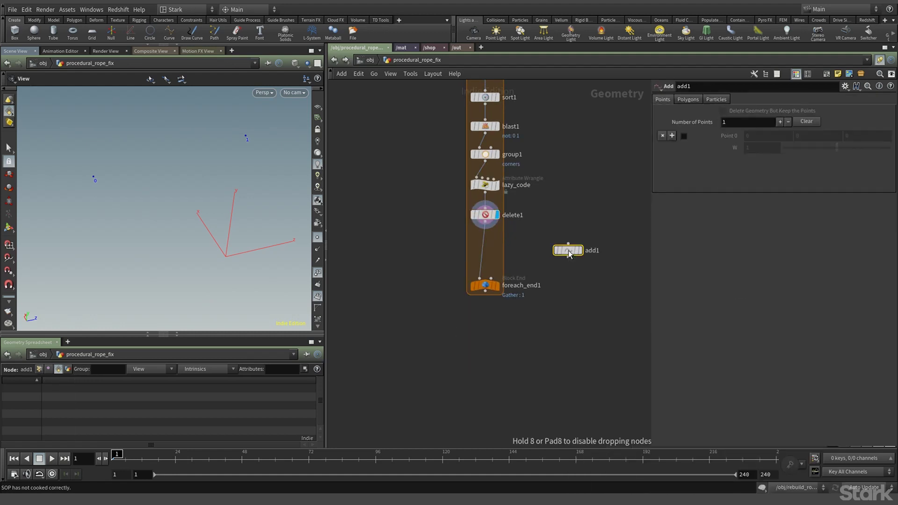
pyautogui.click(539, 258)
pyautogui.moveTo(539, 257); pyautogui.dragTo(482, 252)
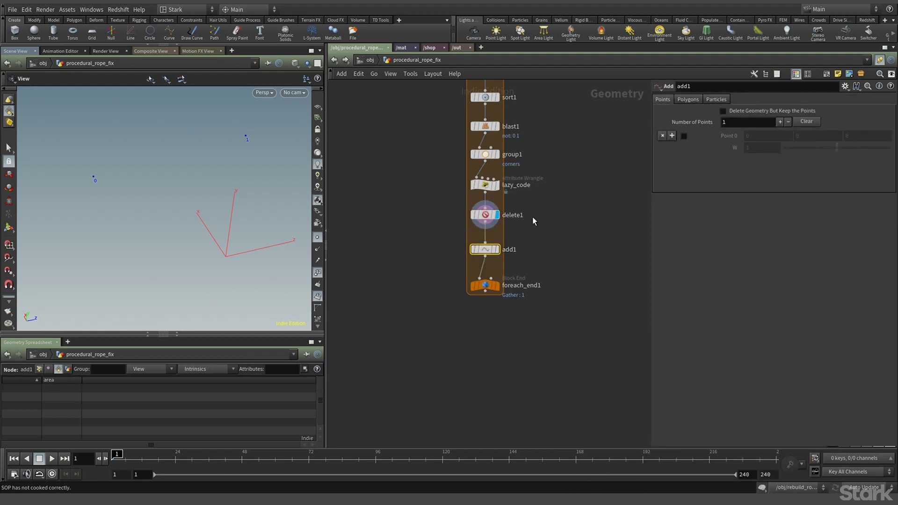
pyautogui.click(688, 99)
pyautogui.click(713, 124)
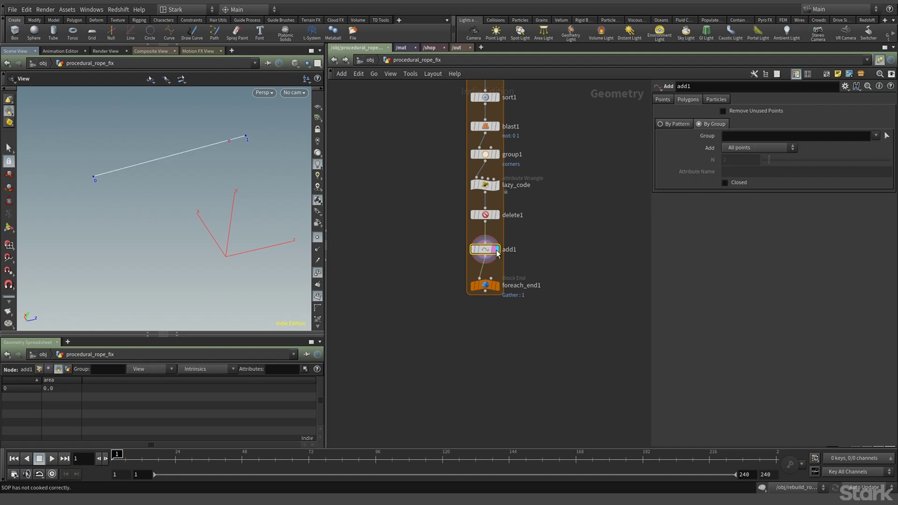
# Display foreach_end1 and turn off its Single Pass option so that all ropes are processed.
pyautogui.click(487, 287)
pyautogui.click(495, 286)
pyautogui.click(656, 196)
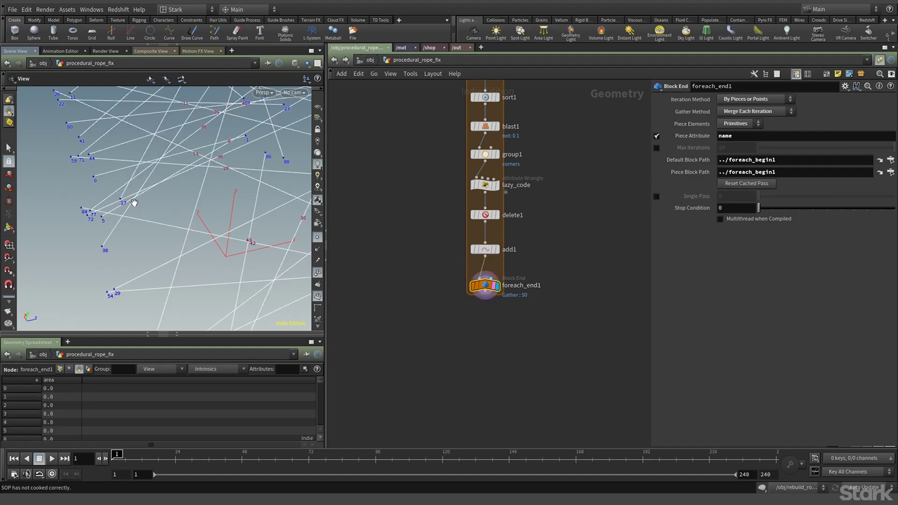
pyautogui.scroll(-6, 144, 207)
pyautogui.scroll(-3, 144, 207)
pyautogui.moveTo(181, 204); pyautogui.dragTo(144, 193)
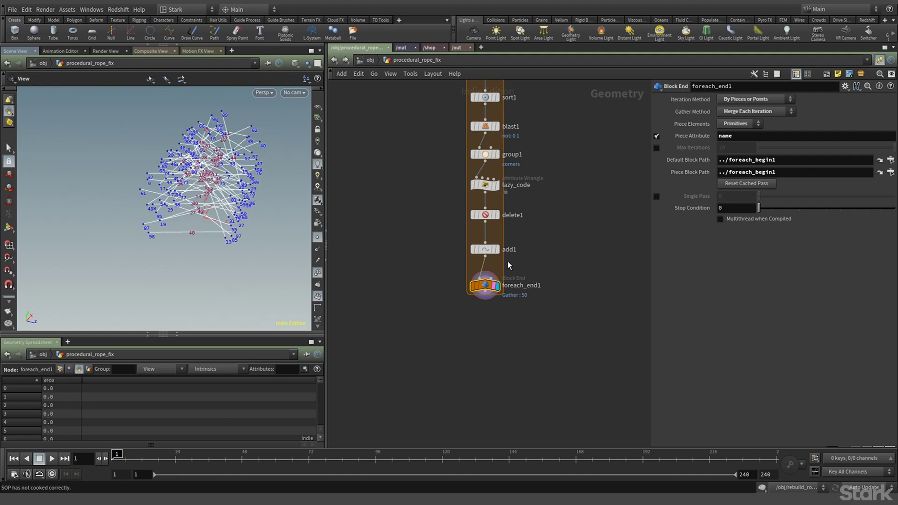
# Compare the generated lines with the original ropes by temporarily templating assemble1.
pyautogui.moveTo(490, 286); pyautogui.dragTo(489, 299)
pyautogui.moveTo(404, 255); pyautogui.dragTo(384, 441, button='middle')
pyautogui.scroll(-6, 402, 345)
pyautogui.scroll(5, 424, 246)
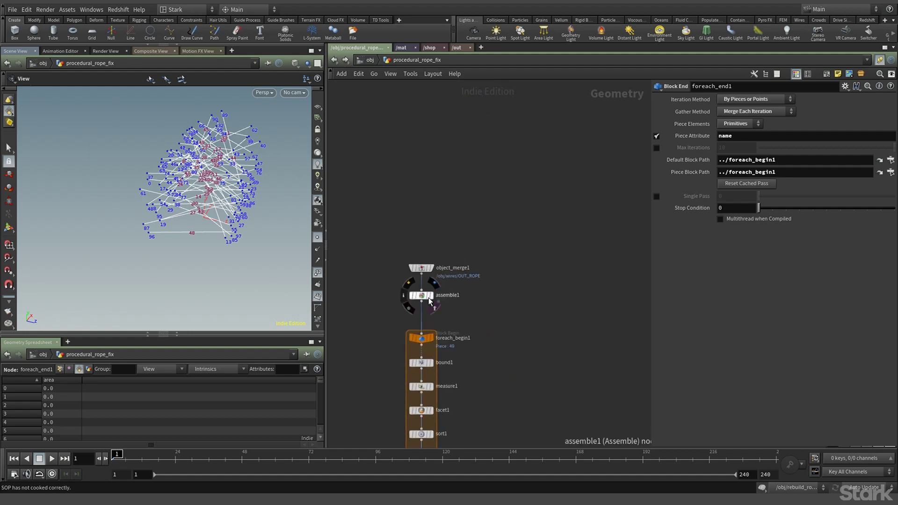
pyautogui.click(431, 304)
pyautogui.scroll(6, 150, 239)
pyautogui.moveTo(152, 245)
pyautogui.mouseDown()
pyautogui.moveTo(170, 248)
pyautogui.moveTo(158, 246)
pyautogui.mouseUp()
pyautogui.scroll(-6, 166, 247)
pyautogui.scroll(4, 236, 261)
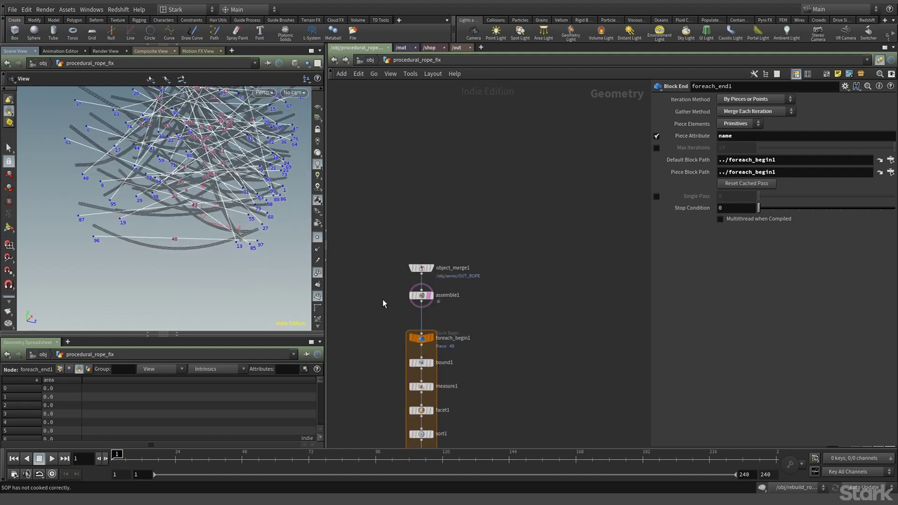
pyautogui.click(430, 297)
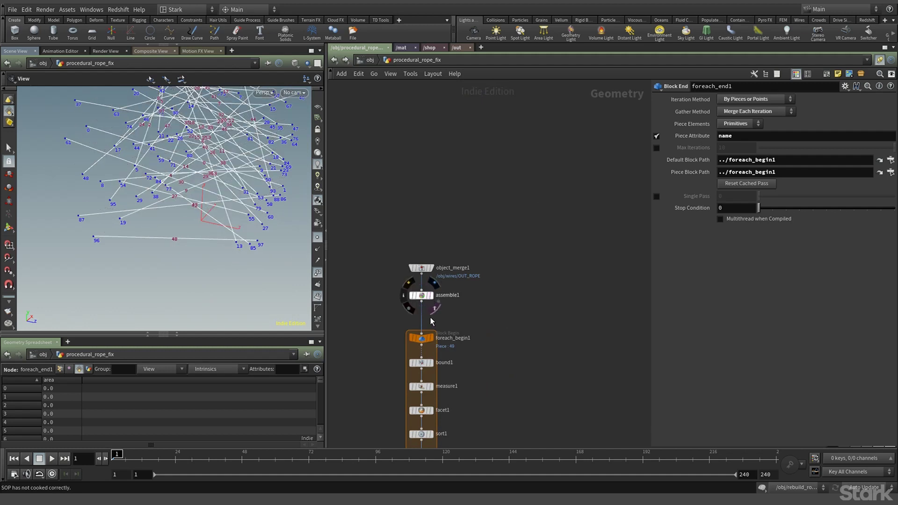
# Display add1 and make room between it and foreach_end1 in the network.
pyautogui.moveTo(481, 323); pyautogui.dragTo(492, 249, button='middle')
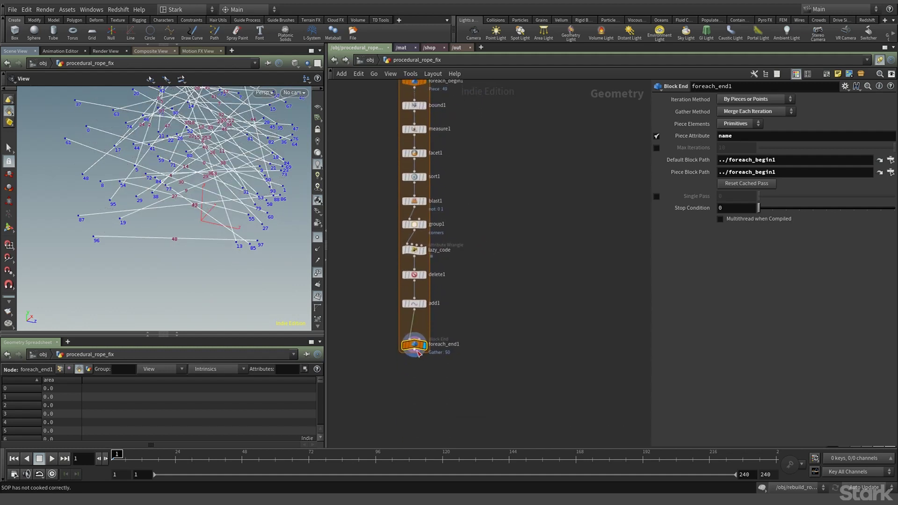
pyautogui.click(425, 305)
pyautogui.moveTo(416, 348); pyautogui.dragTo(418, 369)
pyautogui.press('Tab')
pyautogui.write('conv')
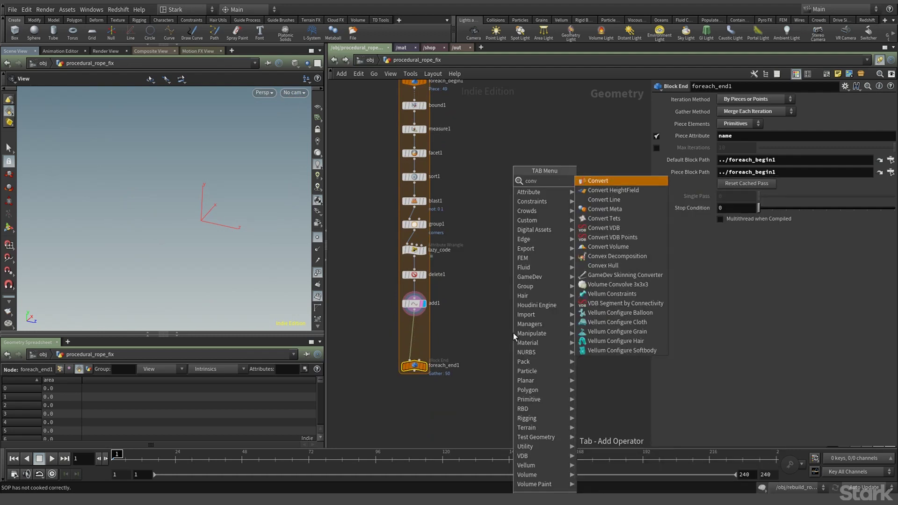
pyautogui.press('Return')
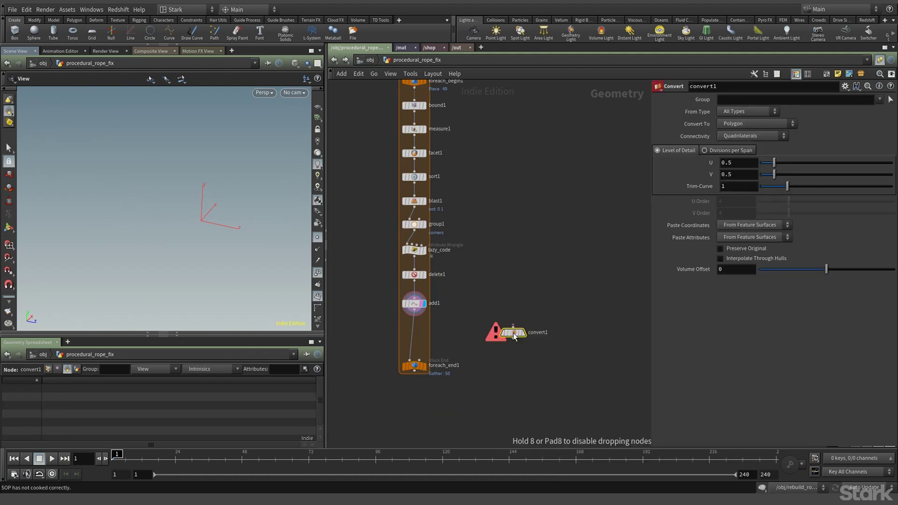
# Insert a Convert Line node between add1 and foreach_end1 and display it.
pyautogui.press('Tab')
pyautogui.write('convert line')
pyautogui.press('Return')
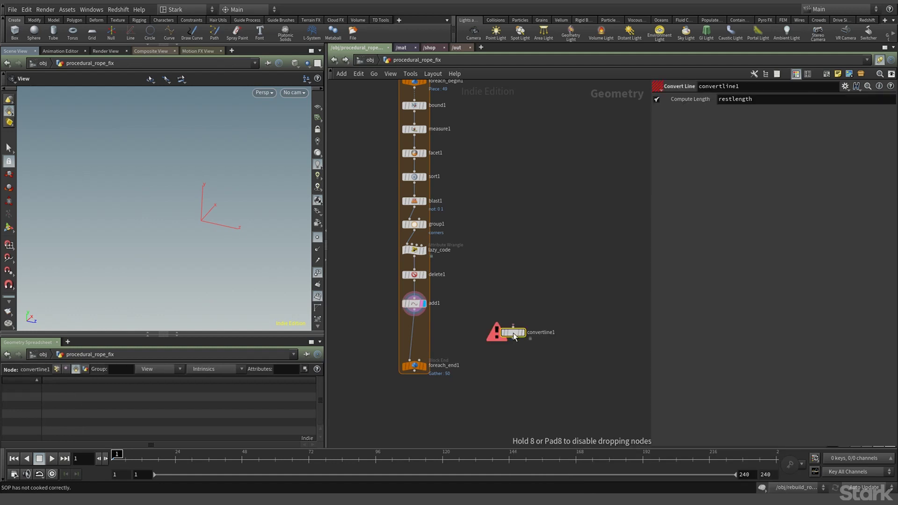
pyautogui.moveTo(512, 333); pyautogui.dragTo(418, 330)
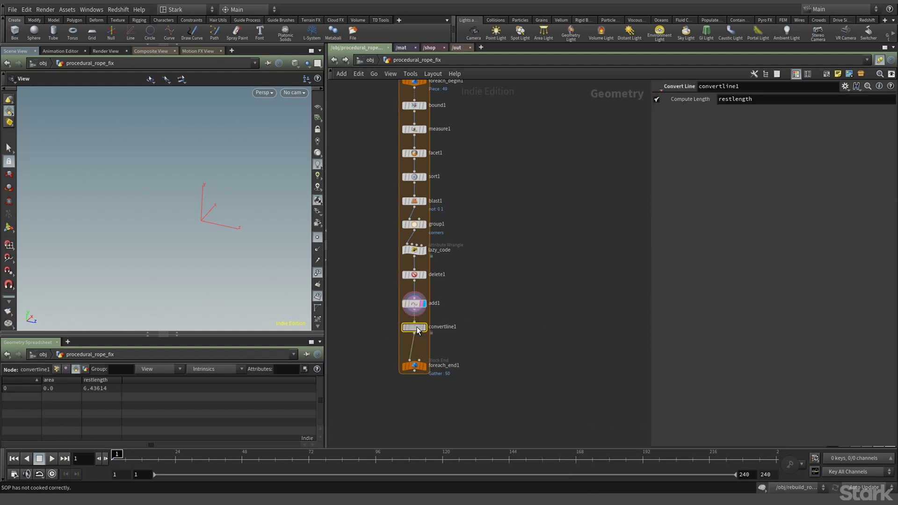
pyautogui.click(424, 330)
pyautogui.click(421, 329)
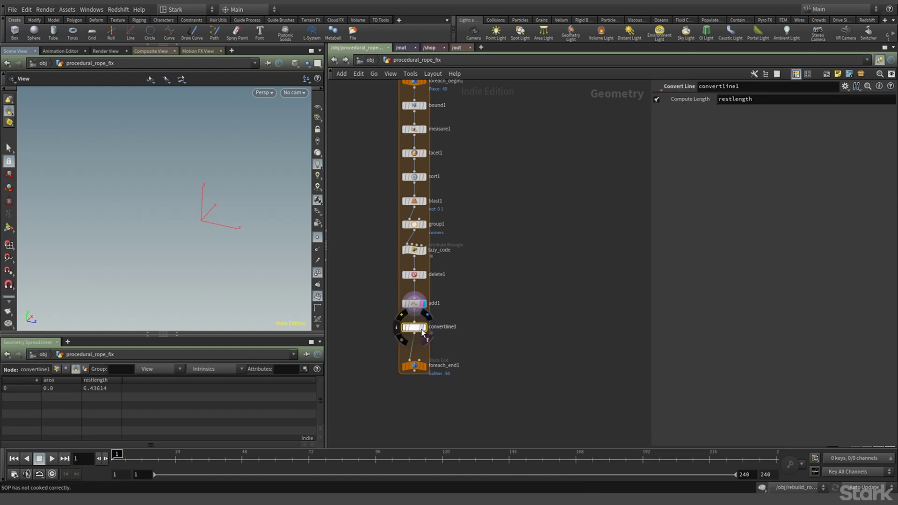
# Insert a Resample node between convertline1 and foreach_end1, display it and frame its line in the viewport.
pyautogui.moveTo(474, 361); pyautogui.dragTo(492, 241, button='middle')
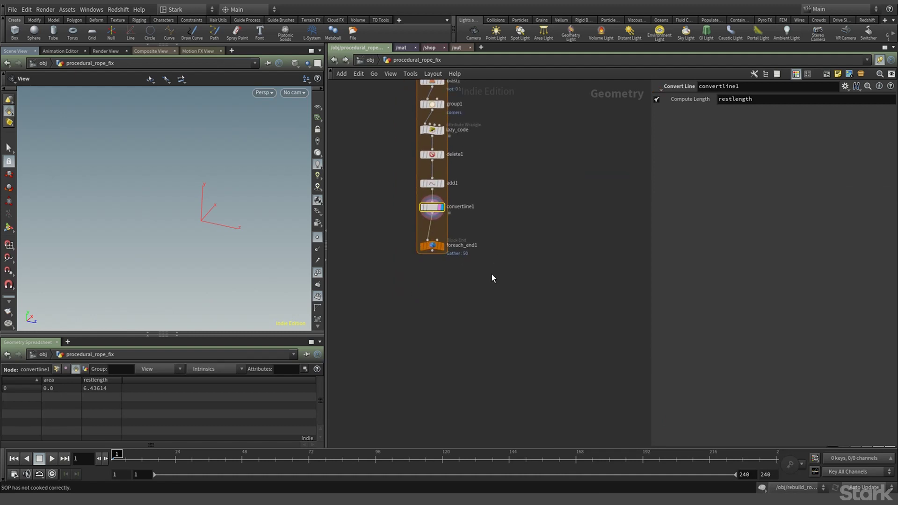
pyautogui.press('Tab')
pyautogui.write('resample')
pyautogui.press('Return')
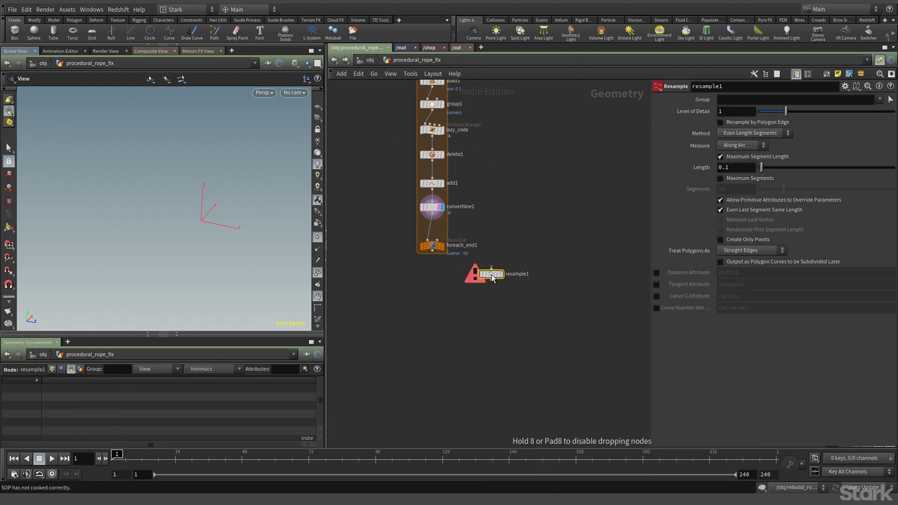
pyautogui.moveTo(492, 274); pyautogui.dragTo(440, 234)
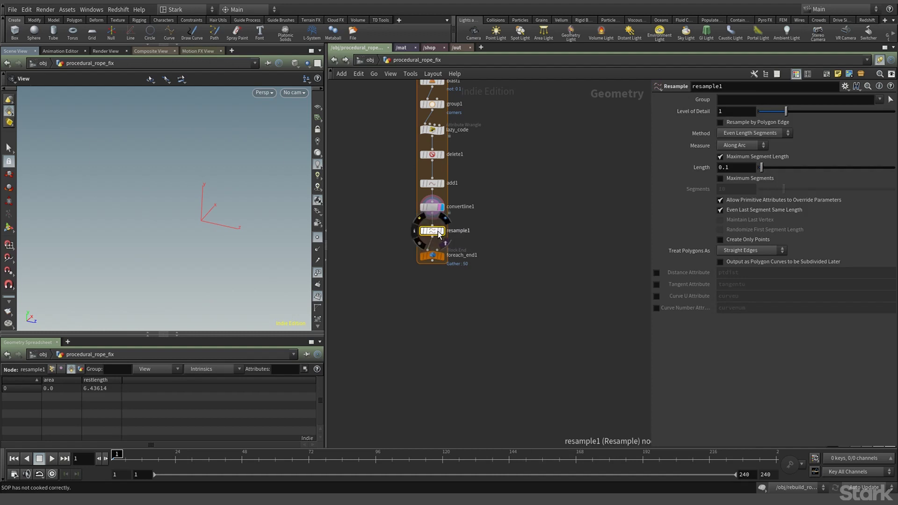
pyautogui.click(441, 231)
pyautogui.press('f')
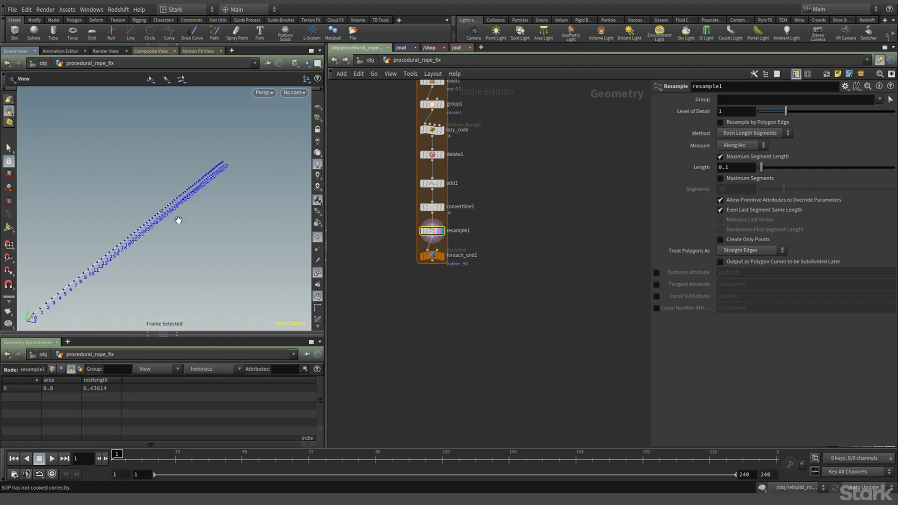
# Set resample1's segment Length to .25 and display foreach_end1, placed further below it.
pyautogui.click(755, 168)
pyautogui.write('.25')
pyautogui.press('Return')
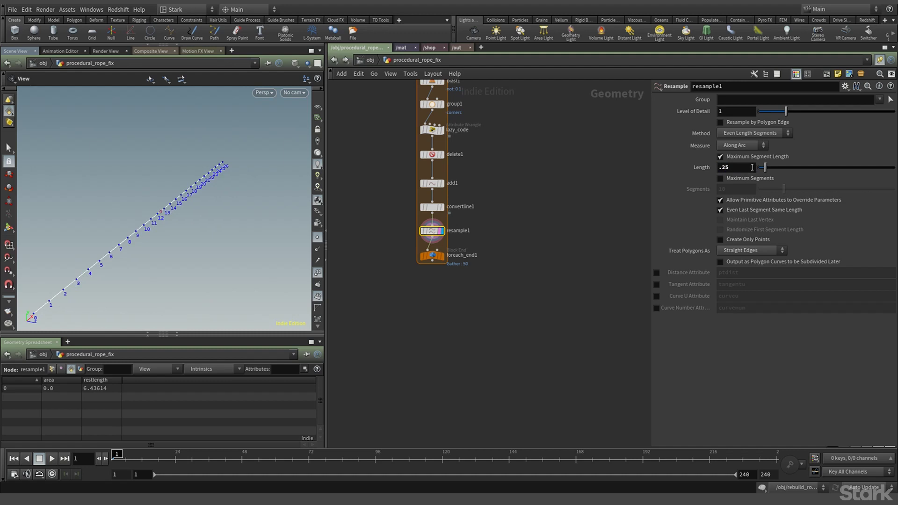
pyautogui.moveTo(431, 247); pyautogui.dragTo(431, 268)
pyautogui.click(441, 277)
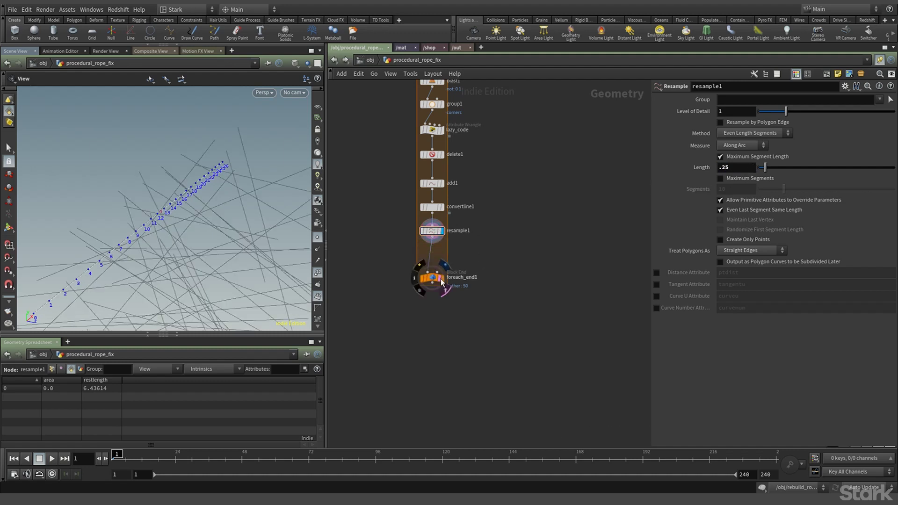
# Insert an Attribute Wrangle between resample1 and foreach_end1.
pyautogui.press('Tab')
pyautogui.write('wrangle')
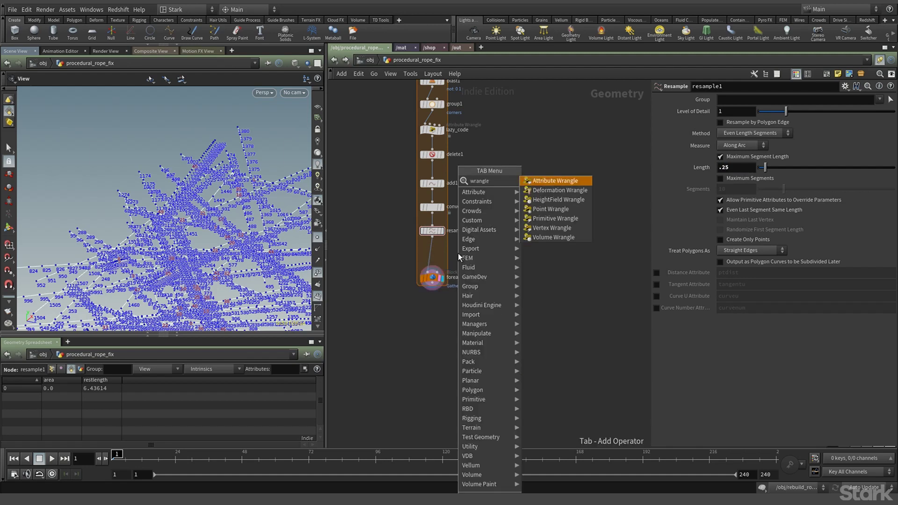
pyautogui.press('Return')
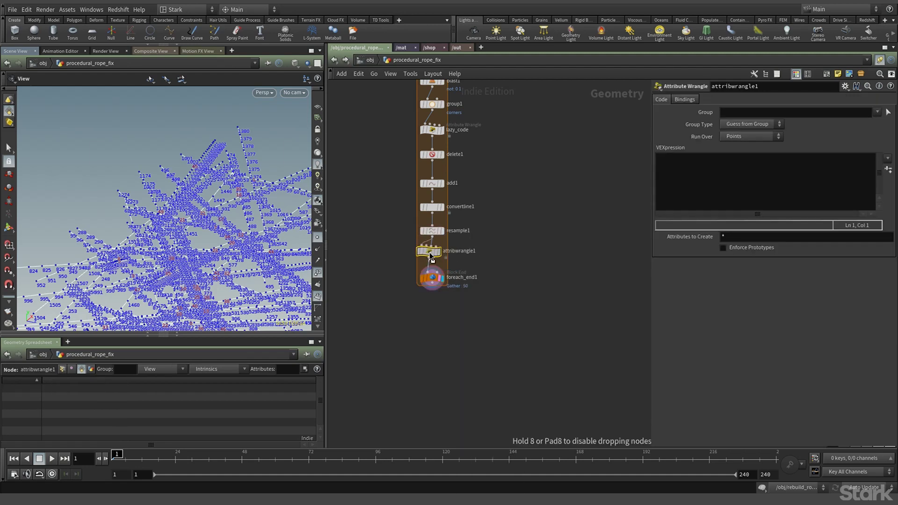
pyautogui.click(431, 255)
# Restrict foreach_end1 to Single Pass 0 and display attribwrangle1.
pyautogui.click(431, 280)
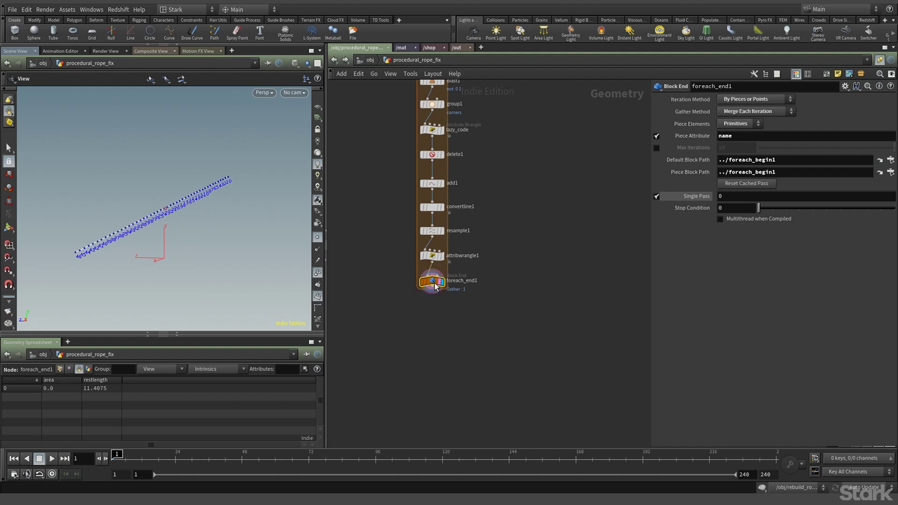
pyautogui.moveTo(435, 283); pyautogui.dragTo(436, 288)
pyautogui.click(435, 256)
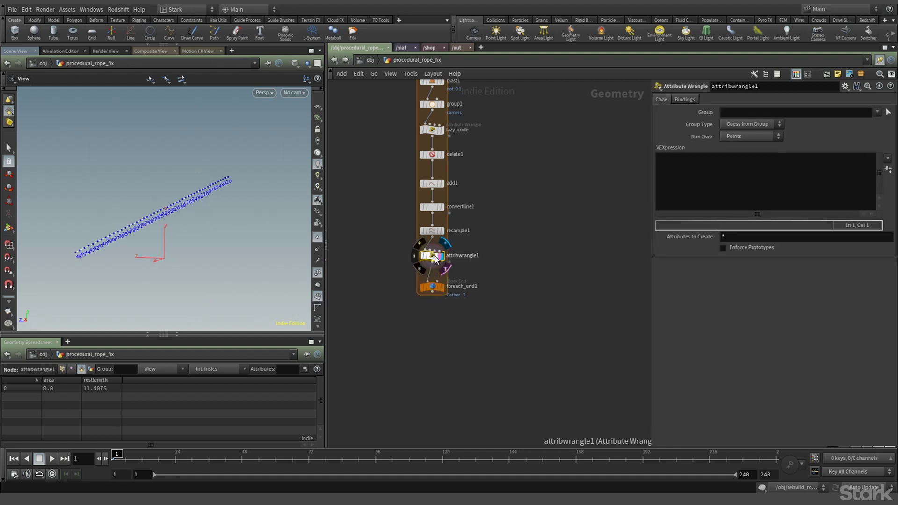
pyautogui.click(667, 182)
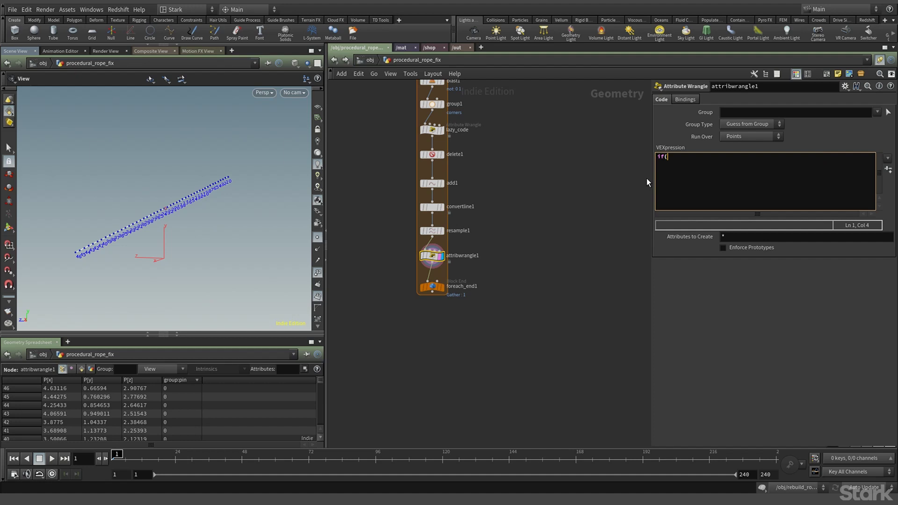
pyautogui.write('if(@ptnum == 0 || @ptnum == @numpt ')
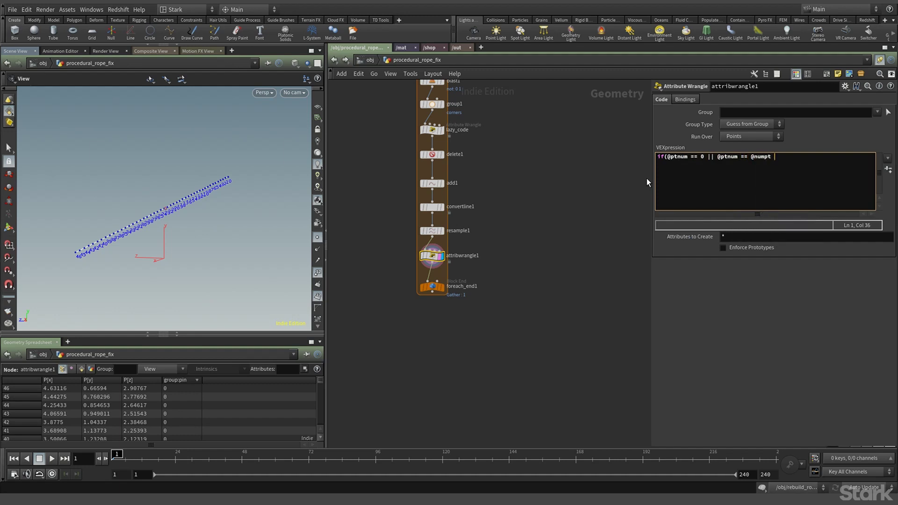
pyautogui.write('-1')
pyautogui.write(')')
pyautogui.hotkey('ctrl', 'Return')
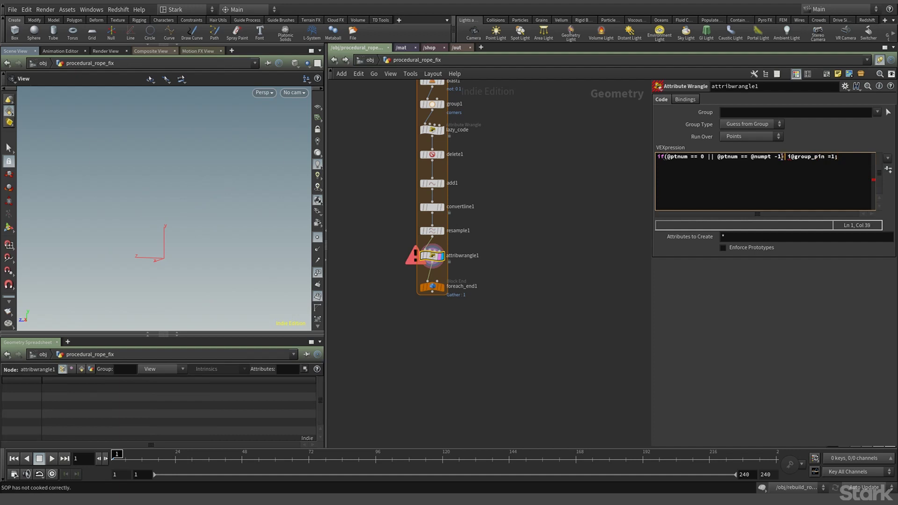
pyautogui.hotkey('ctrl', 'Return')
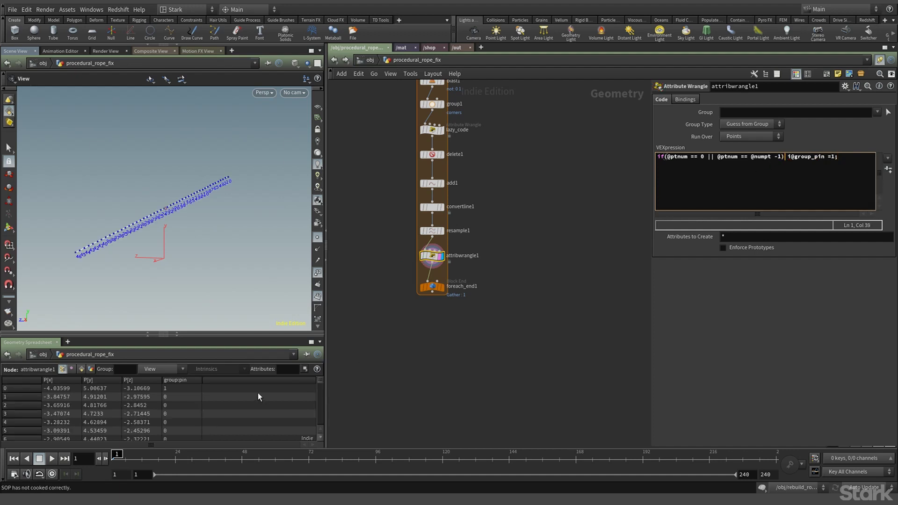
# Check the group:pin values of the first and last points in the geometry spreadsheet, and display foreach_end1.
pyautogui.moveTo(316, 379); pyautogui.dragTo(318, 421)
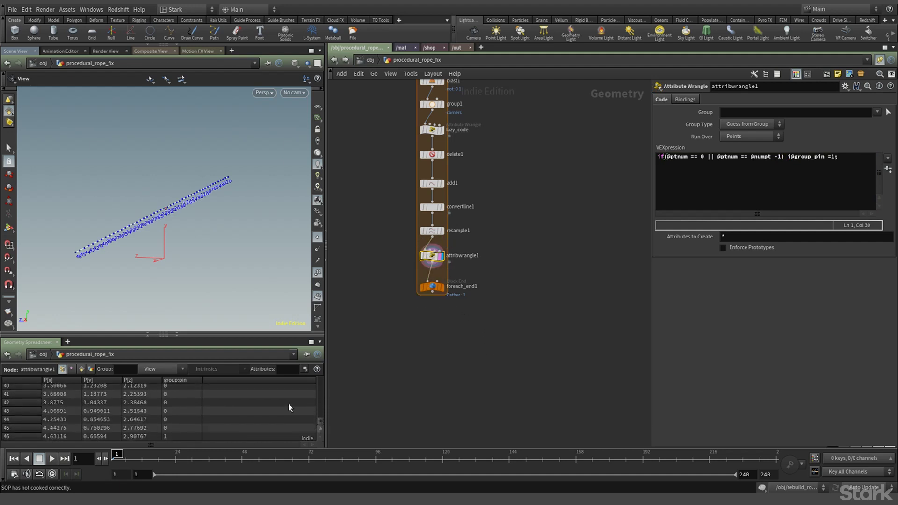
pyautogui.moveTo(319, 426); pyautogui.dragTo(319, 386)
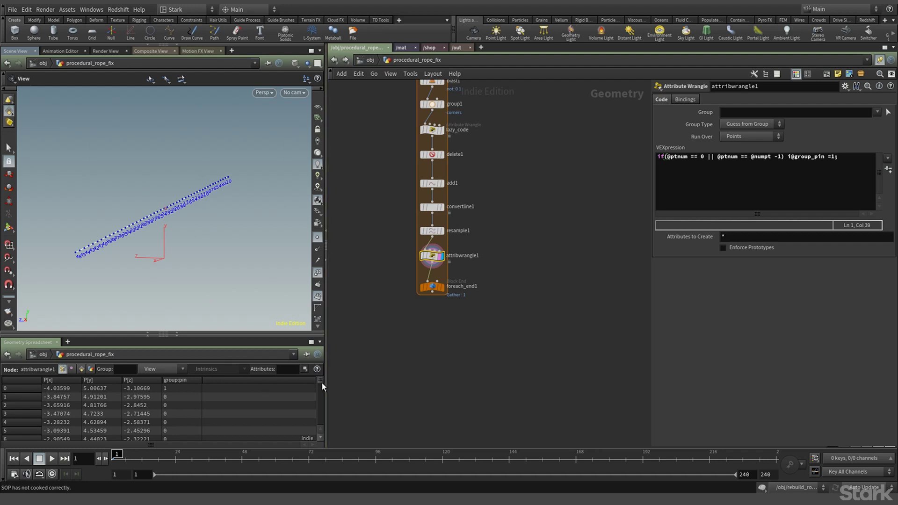
pyautogui.moveTo(321, 380); pyautogui.dragTo(296, 433)
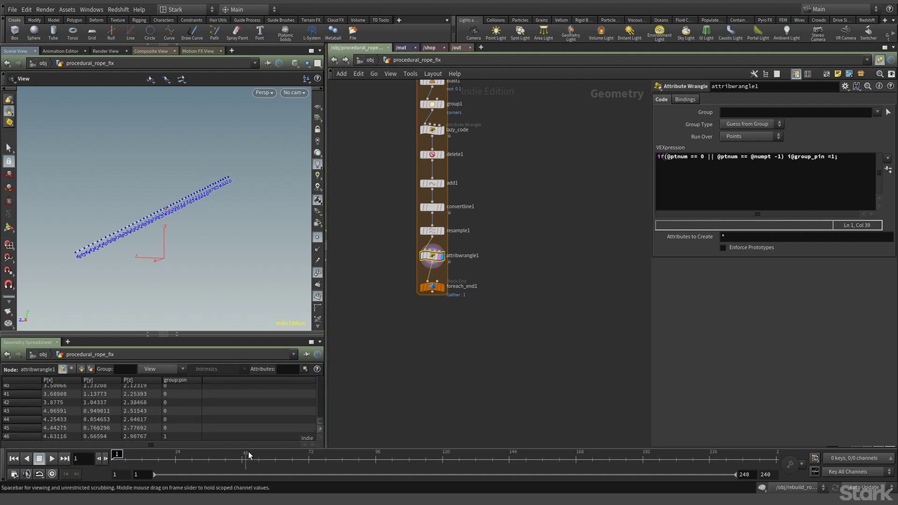
pyautogui.press('Down')
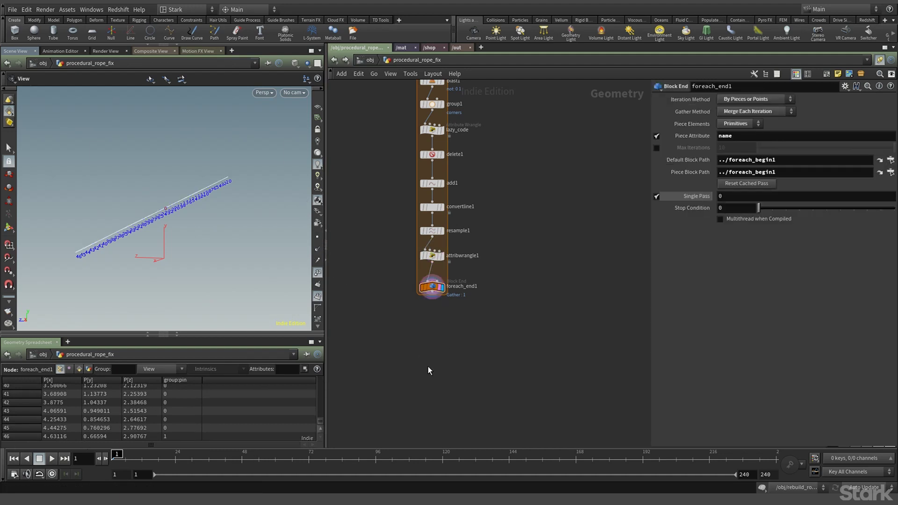
# Add a Vellum Configure Hair node after foreach_end1 and set its Pin Points to the pin group.
pyautogui.press('Tab')
pyautogui.write('vell')
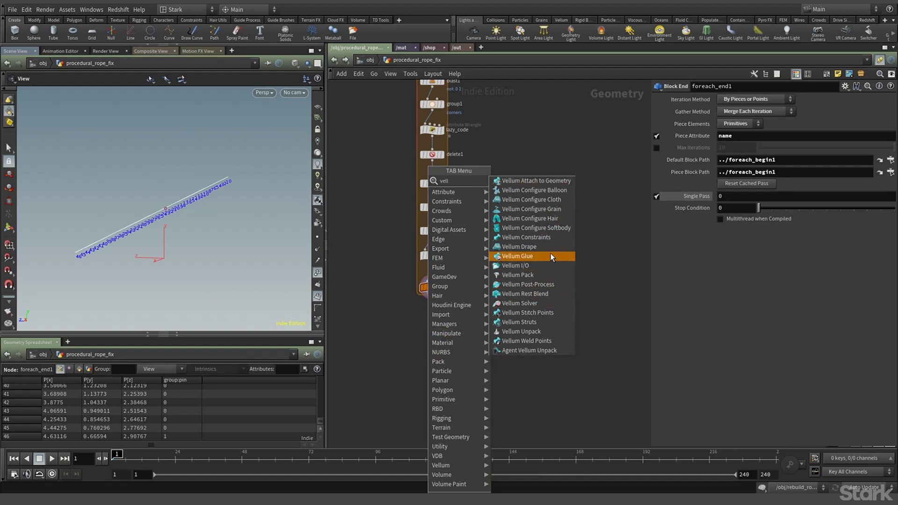
pyautogui.click(557, 219)
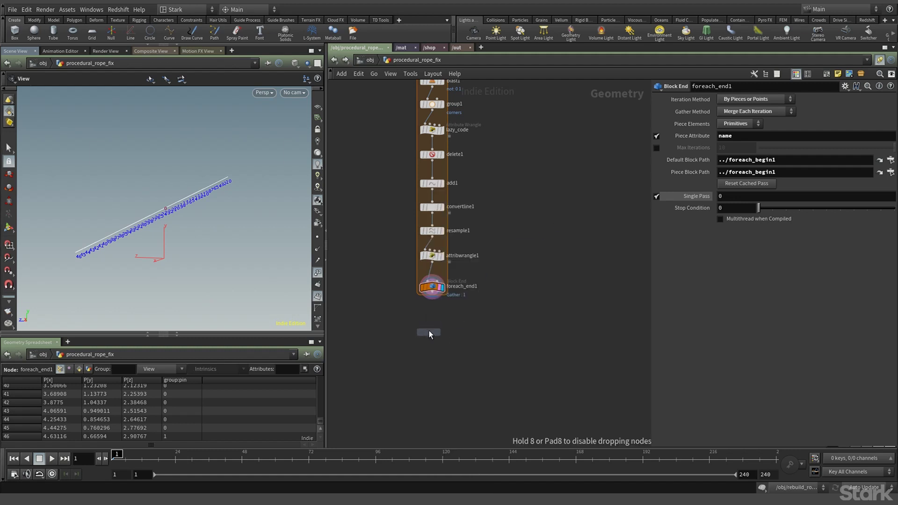
pyautogui.click(434, 305)
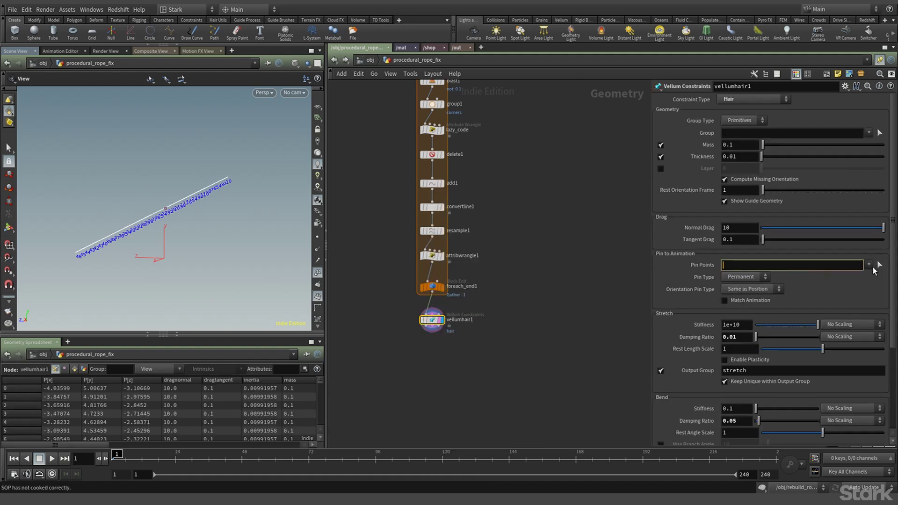
pyautogui.click(872, 276)
# Add a Vellum Solver below vellumhair1, wire it to vellumhair1's outputs and display it.
pyautogui.moveTo(462, 330); pyautogui.dragTo(476, 293, button='middle')
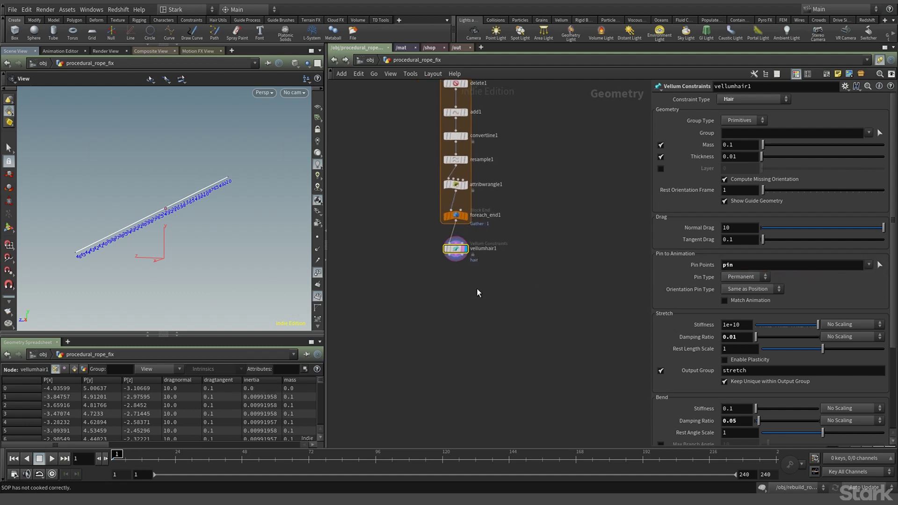
pyautogui.press('Tab')
pyautogui.write('vellums')
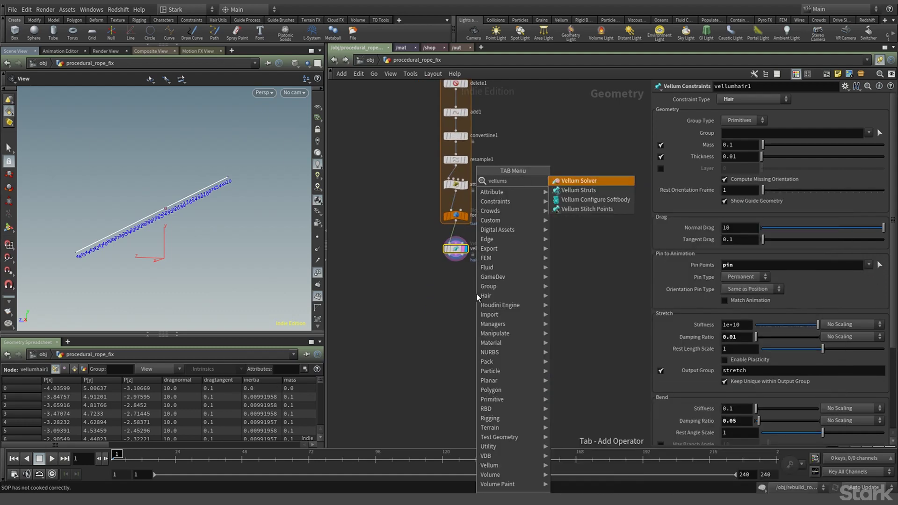
pyautogui.press('Return')
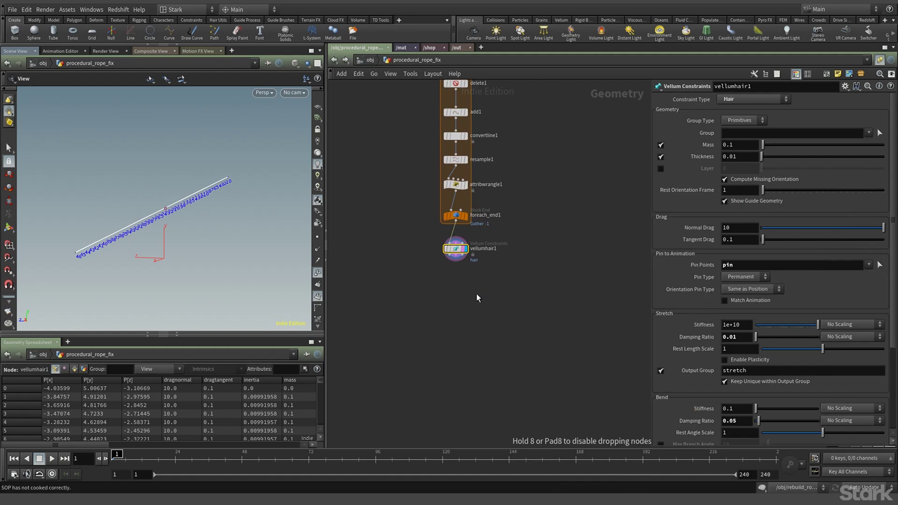
pyautogui.click(475, 300)
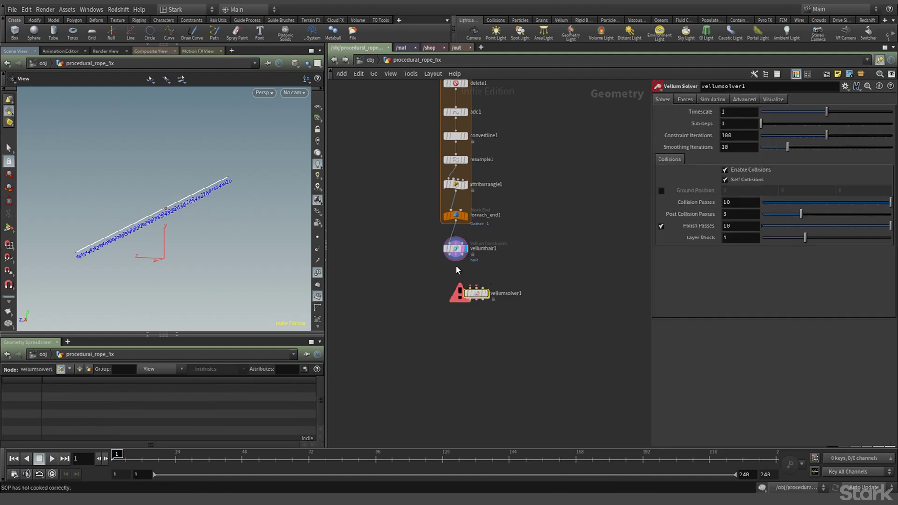
pyautogui.moveTo(453, 267)
pyautogui.mouseDown()
pyautogui.moveTo(479, 293)
pyautogui.moveTo(456, 281)
pyautogui.mouseUp()
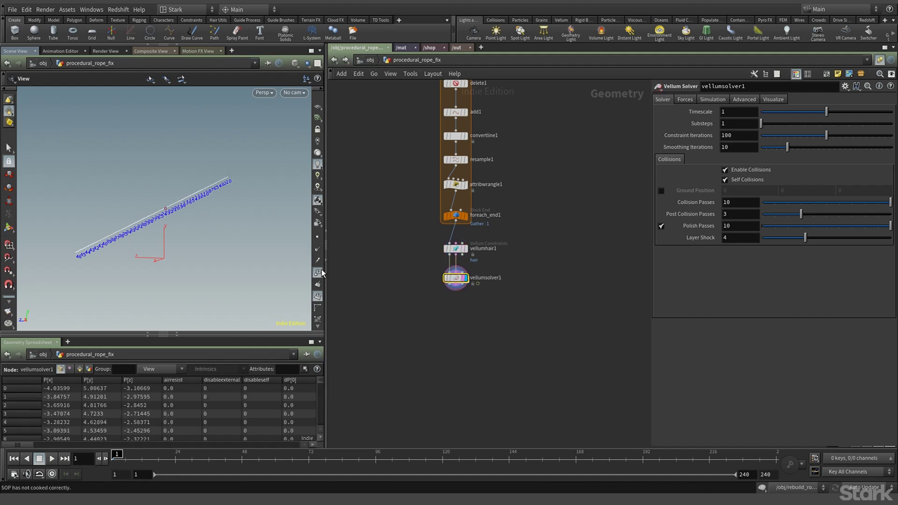
# Hide the point and primitive numbers and disable Single Pass on foreach_end1 so every rope is processed.
pyautogui.click(320, 273)
pyautogui.click(464, 217)
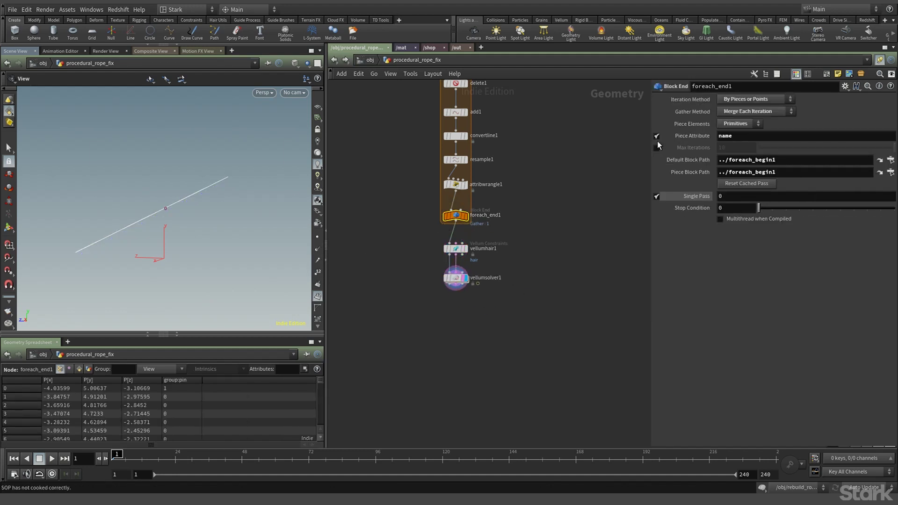
pyautogui.click(656, 196)
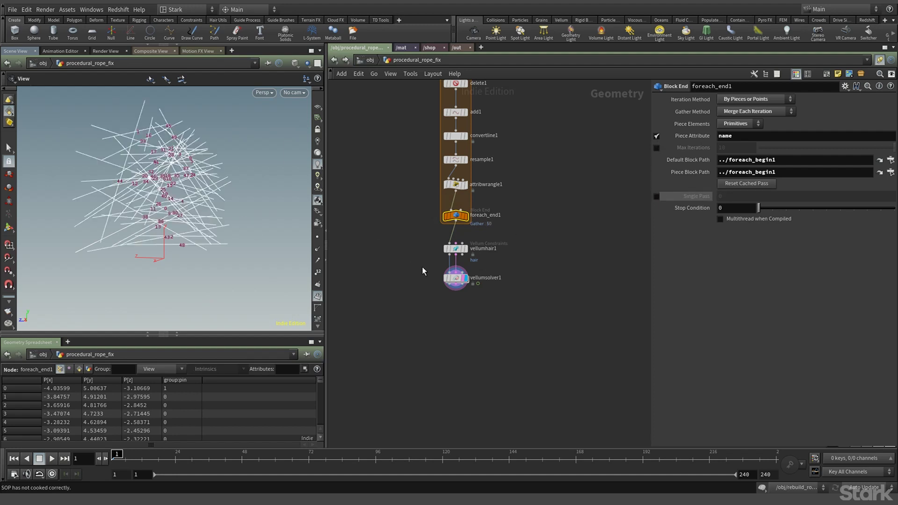
pyautogui.click(456, 278)
pyautogui.click(318, 296)
# Play the displayed vellumsolver1 simulation and stop it after the ropes have sagged.
pyautogui.scroll(-5, 230, 271)
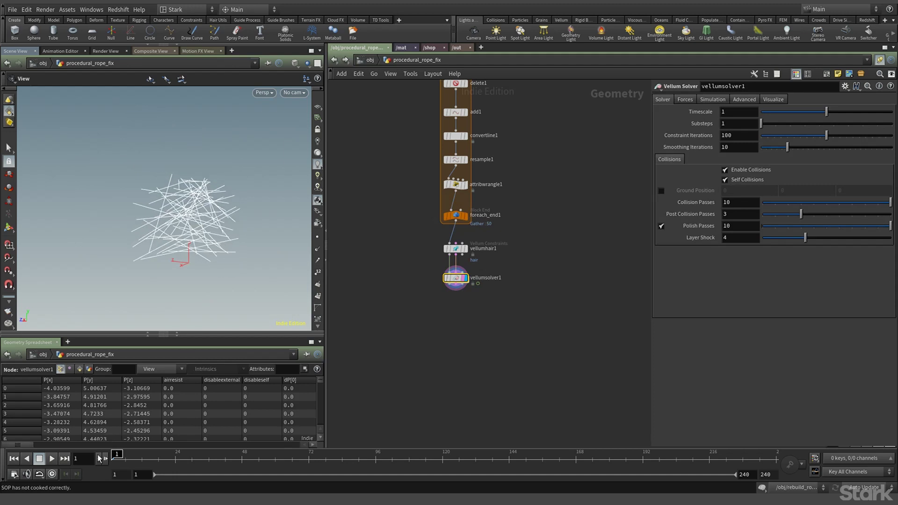
pyautogui.click(53, 461)
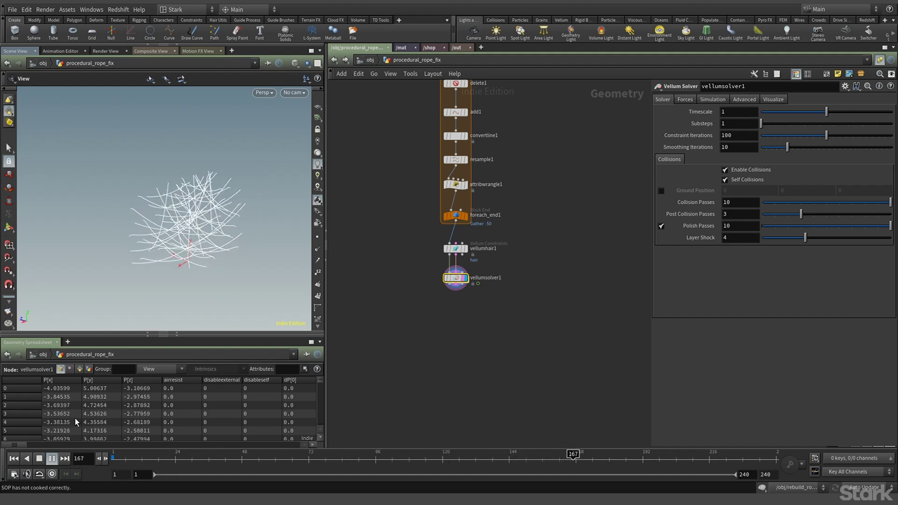
pyautogui.click(40, 459)
# Compare the simulated rope lines with the original wires at object level, scrubbing to frame 43 and examining the rope ends up close.
pyautogui.scroll(3, 409, 215)
pyautogui.scroll(4, 384, 182)
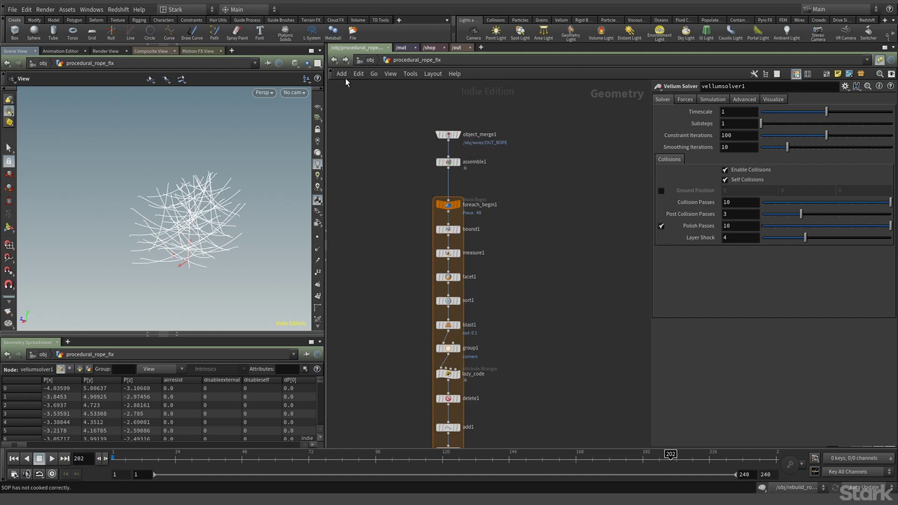
pyautogui.click(334, 60)
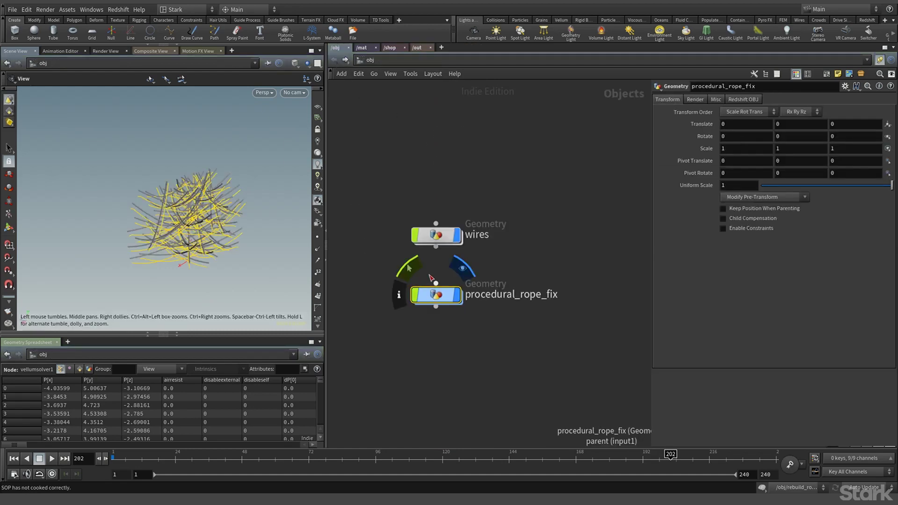
pyautogui.scroll(5, 175, 248)
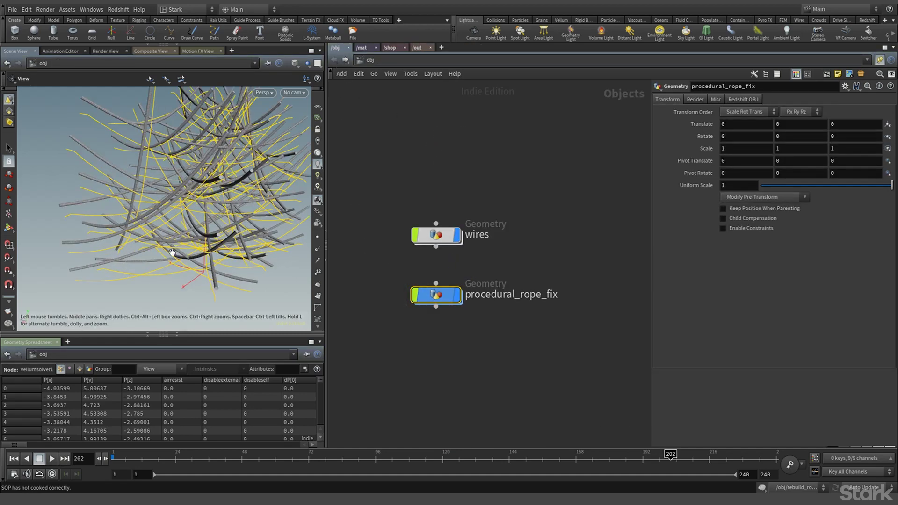
pyautogui.moveTo(171, 253); pyautogui.dragTo(189, 250)
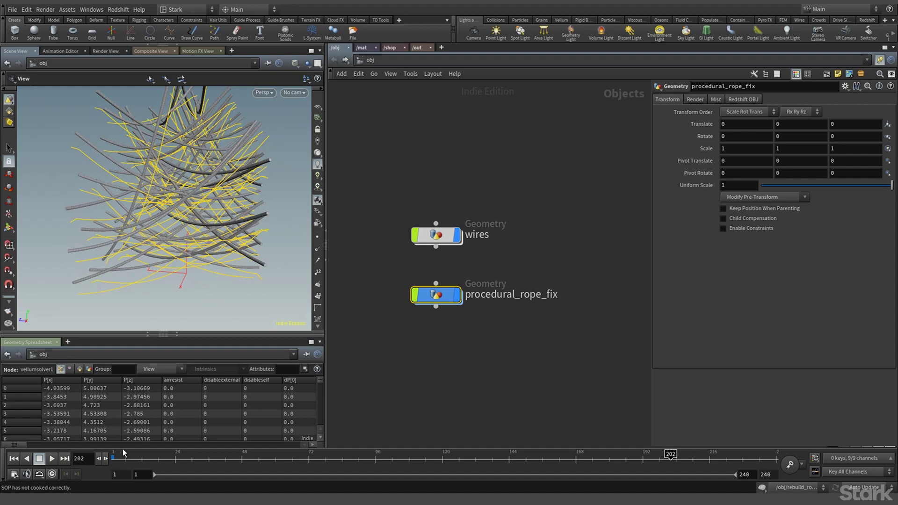
pyautogui.moveTo(125, 453); pyautogui.dragTo(228, 452)
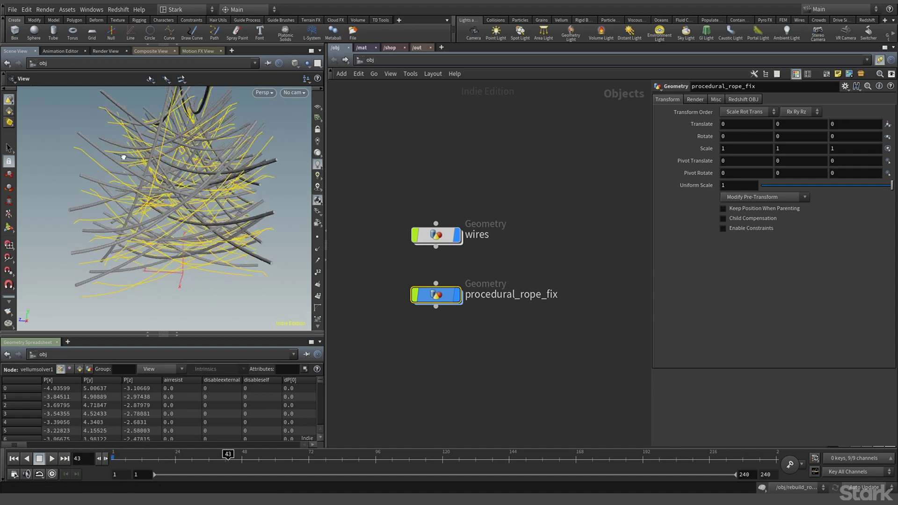
pyautogui.scroll(10, 129, 157)
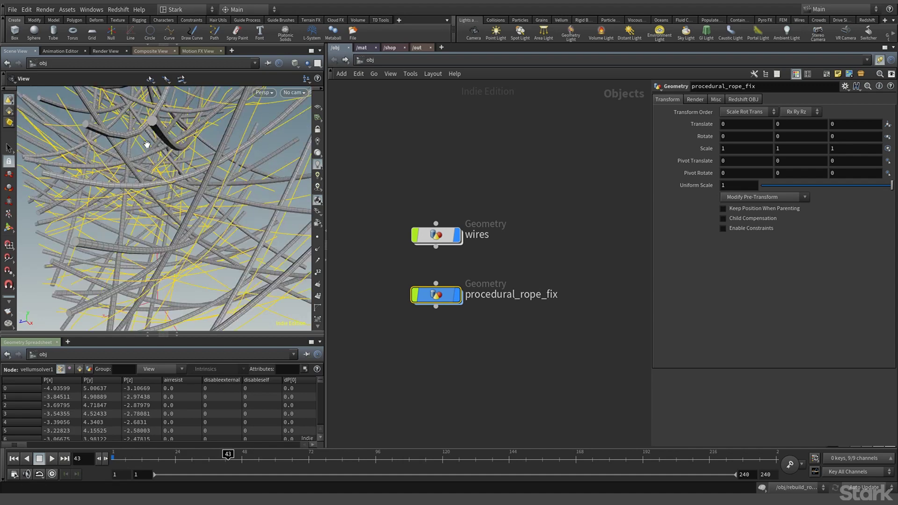
pyautogui.scroll(10, 169, 188)
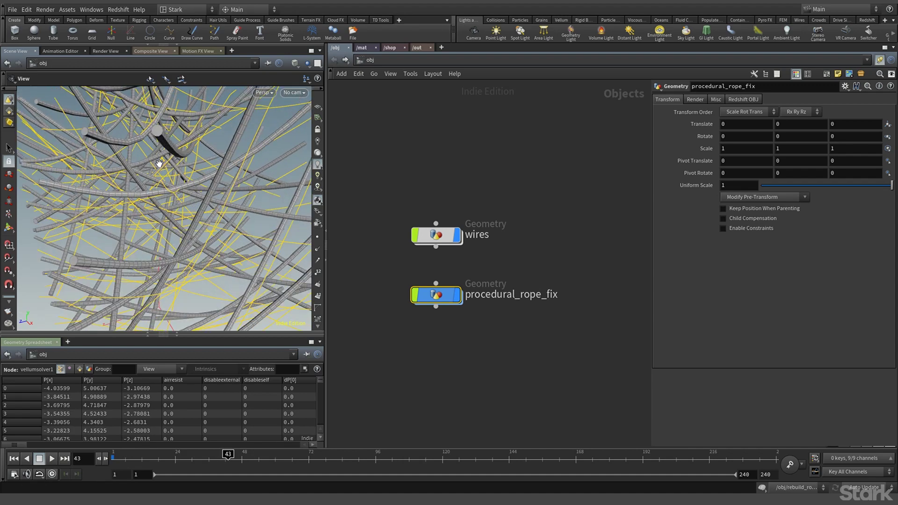
pyautogui.scroll(-3, 154, 178)
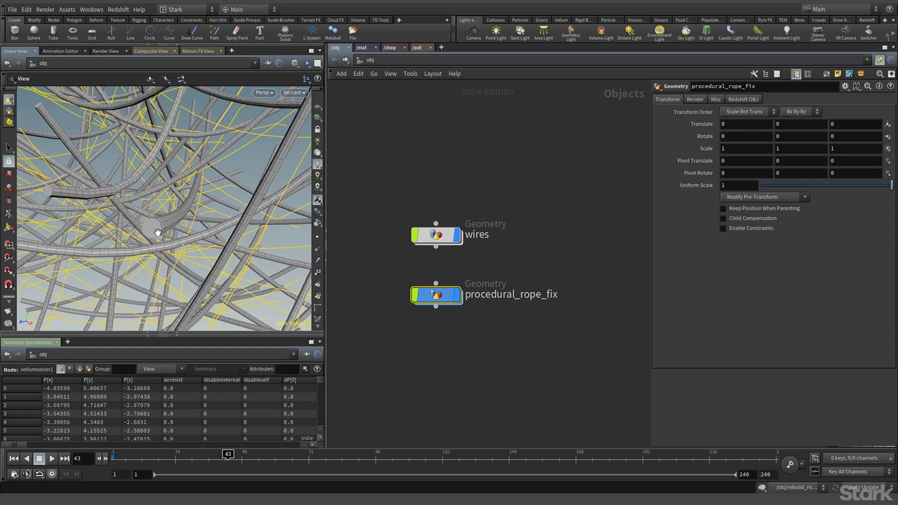
pyautogui.moveTo(157, 232); pyautogui.dragTo(113, 221)
pyautogui.scroll(-8, 149, 234)
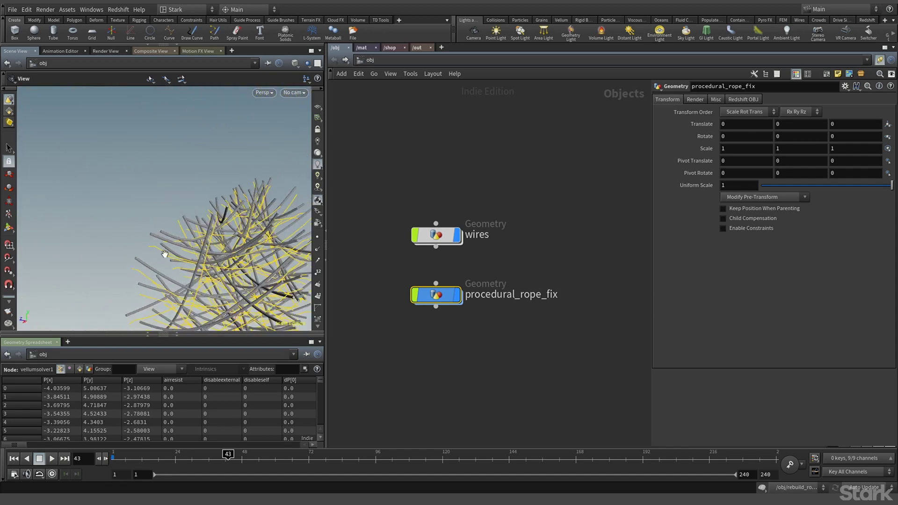
pyautogui.moveTo(168, 259); pyautogui.dragTo(184, 217, button='middle')
pyautogui.scroll(8, 182, 212)
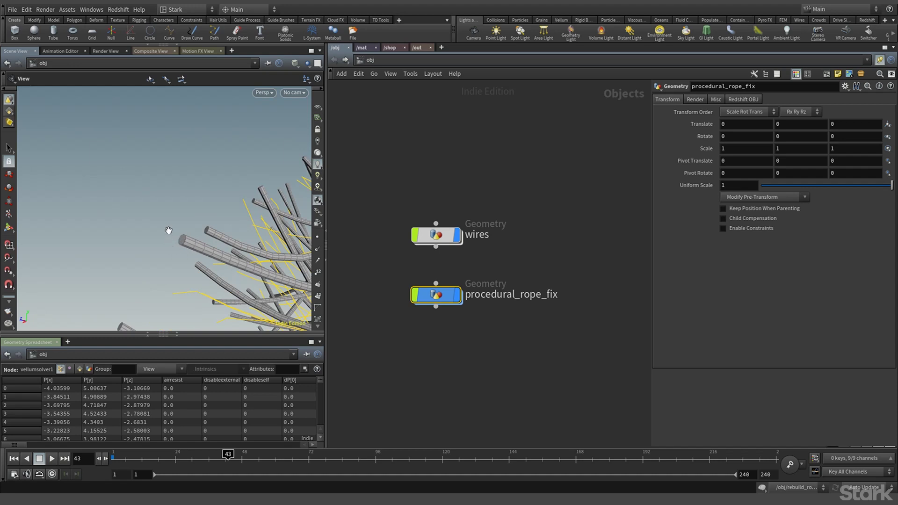
# Return inside procedural_rope_fix and duplicate the whole for-each block beside the original, fed from assemble1.
pyautogui.press('Return')
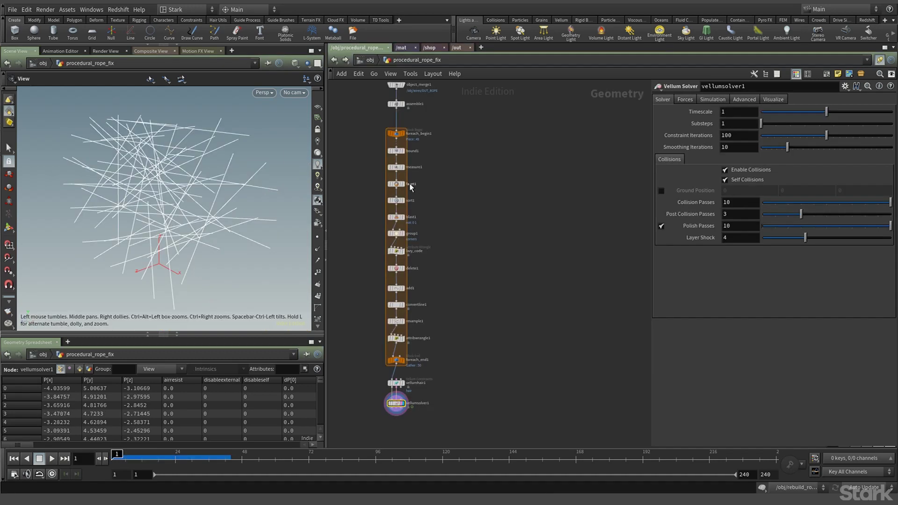
pyautogui.moveTo(371, 114); pyautogui.dragTo(465, 363)
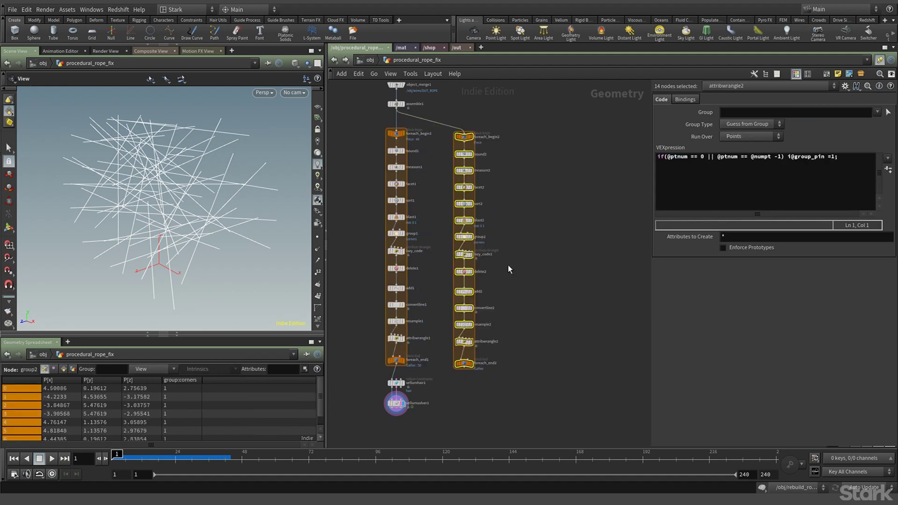
pyautogui.click(532, 179)
pyautogui.scroll(3, 523, 172)
pyautogui.moveTo(523, 172); pyautogui.dragTo(559, 208, button='middle')
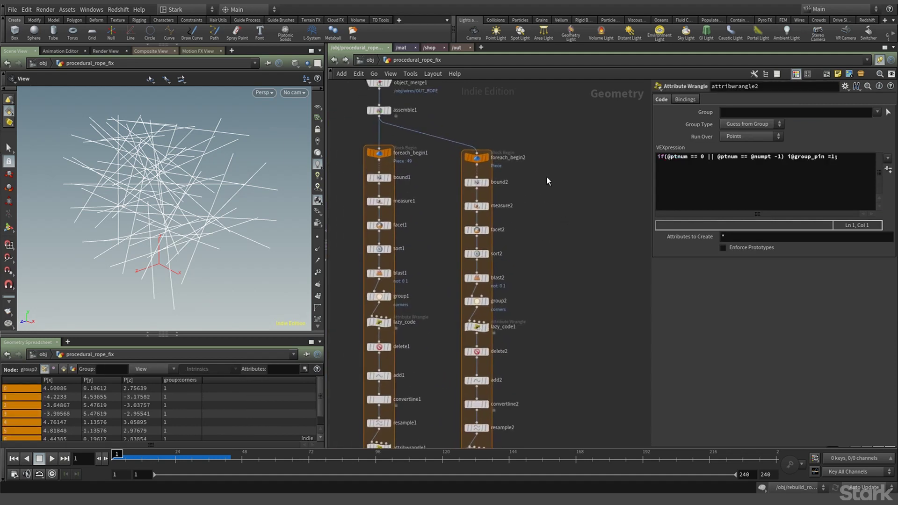
# Delete bound2 and sort2 from the duplicated for-each block, and move measure2 and facet2 up beneath foreach_begin2.
pyautogui.scroll(1, 546, 176)
pyautogui.click(464, 185)
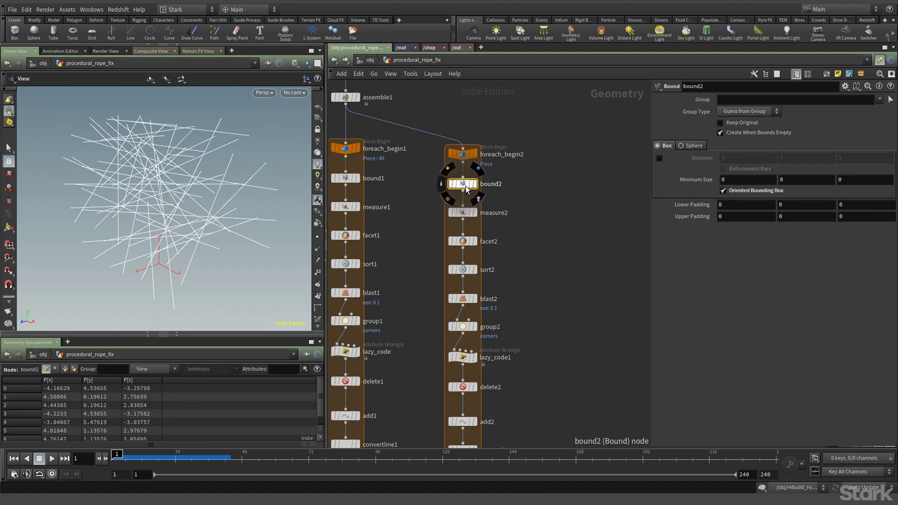
pyautogui.press('Delete')
pyautogui.moveTo(462, 212); pyautogui.dragTo(464, 185)
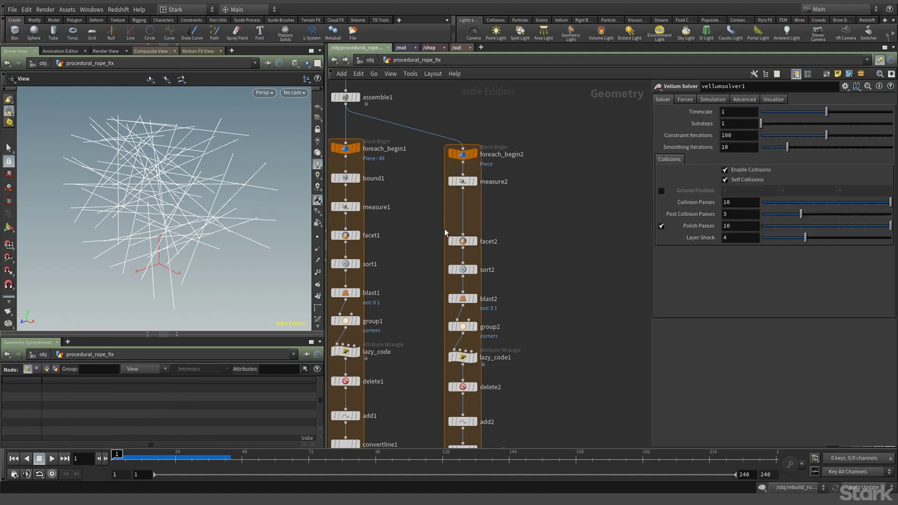
pyautogui.moveTo(469, 248)
pyautogui.moveTo(469, 247); pyautogui.dragTo(468, 206)
pyautogui.click(463, 269)
pyautogui.press('Delete')
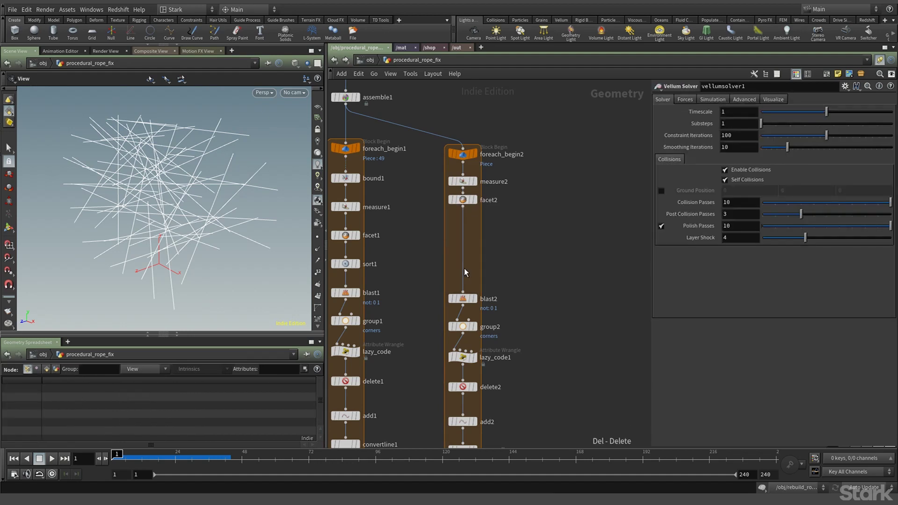
# Insert an Attribute Promote node between facet2 and blast2.
pyautogui.press('Tab')
pyautogui.write('attr')
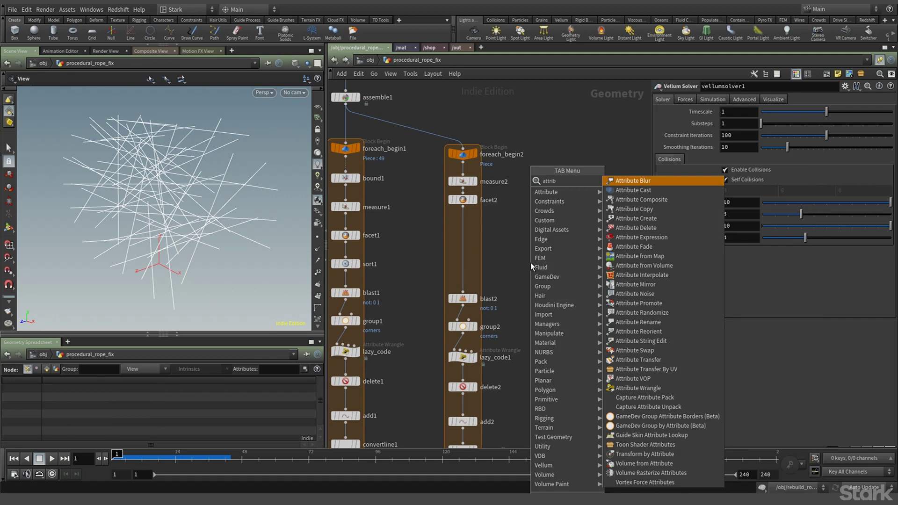
pyautogui.write('p')
pyautogui.press('BackSpace')
pyautogui.write('ibpr')
pyautogui.press('Return')
pyautogui.click(530, 262)
pyautogui.moveTo(530, 262); pyautogui.dragTo(467, 228)
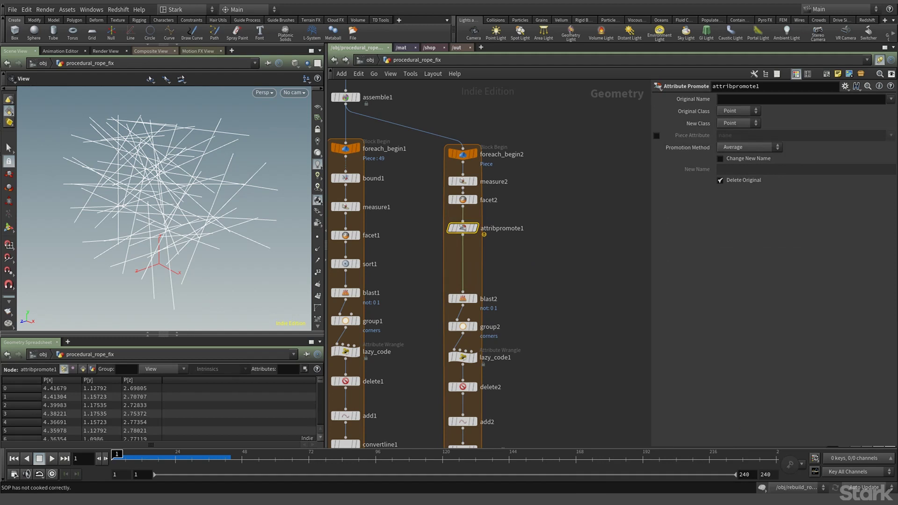
# Set attribpromote1 to promote area from Primitive to Primitive using the Maximum method, and list the primitive values ordered by area.
pyautogui.click(757, 112)
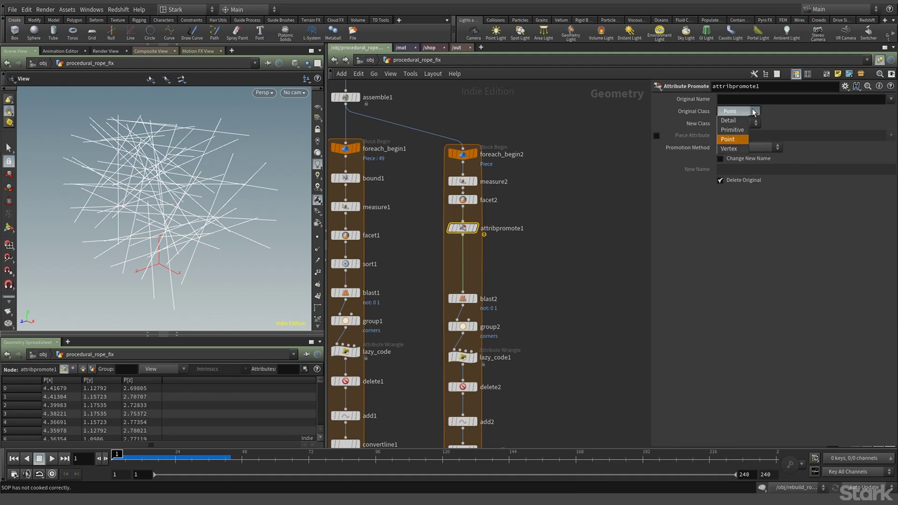
pyautogui.click(748, 129)
pyautogui.click(748, 124)
pyautogui.click(733, 141)
pyautogui.click(891, 99)
pyautogui.click(892, 111)
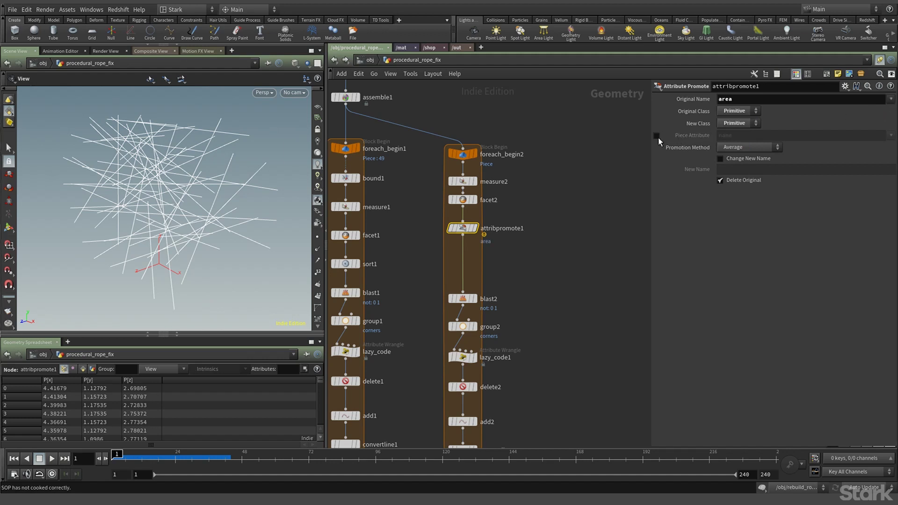
pyautogui.click(766, 150)
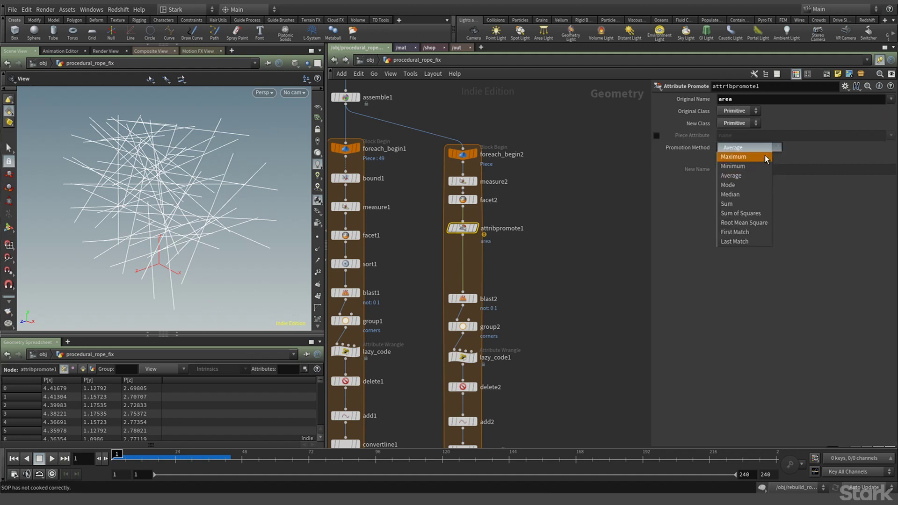
pyautogui.click(761, 161)
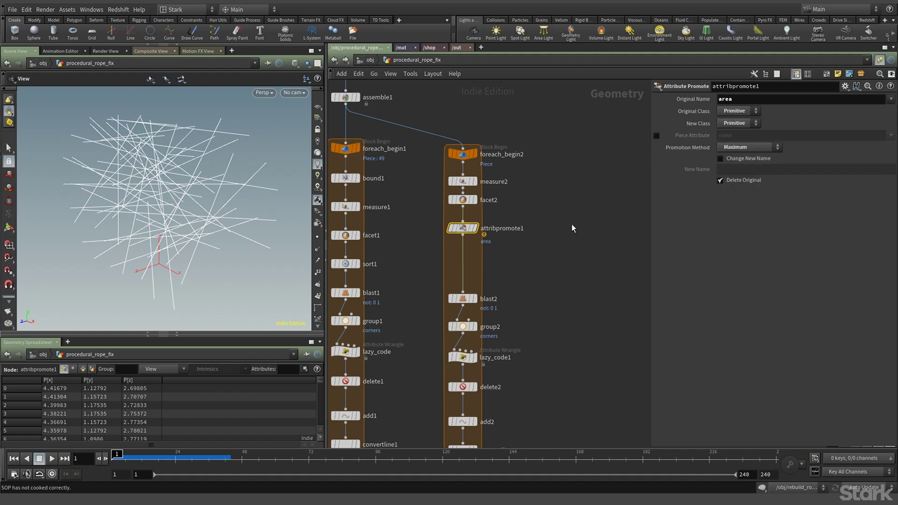
pyautogui.click(83, 369)
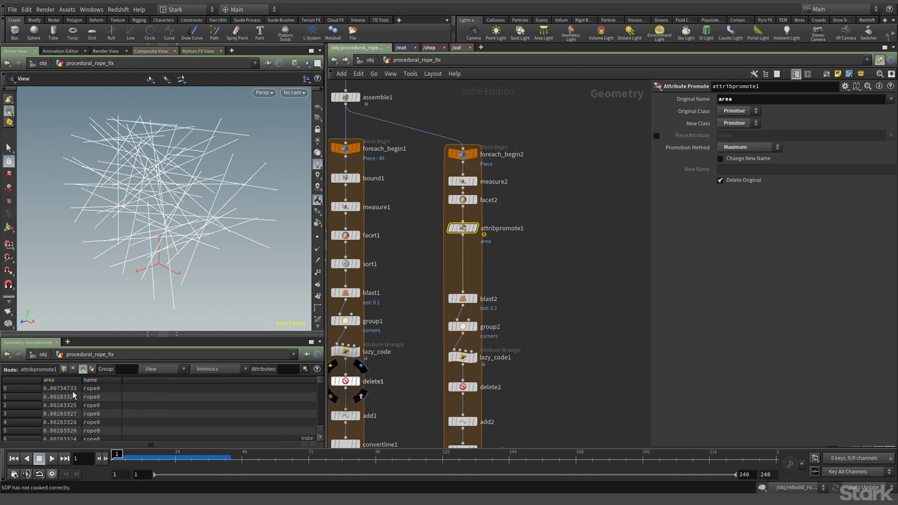
pyautogui.click(69, 380)
pyautogui.click(69, 380)
# Insert a Sort node between attribpromote1 and blast2 in the duplicated for-each block.
pyautogui.press('Tab')
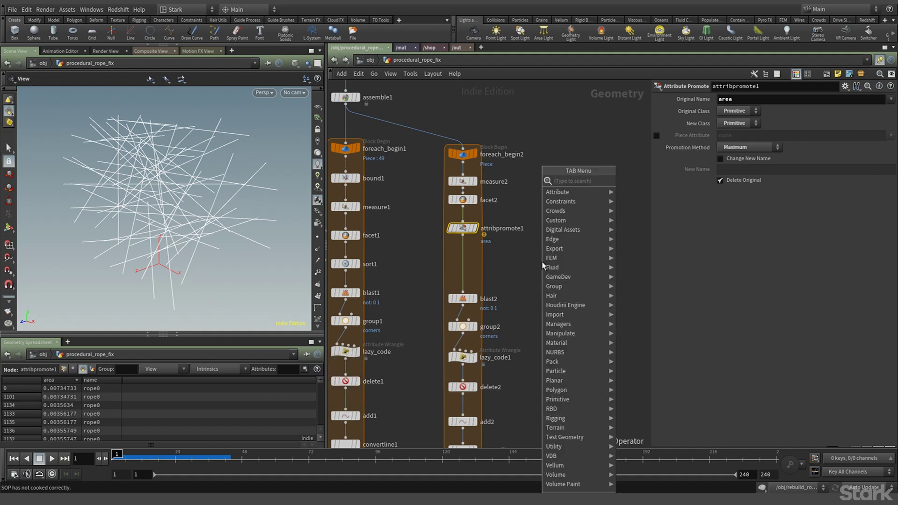
pyautogui.write('sort')
pyautogui.press('Return')
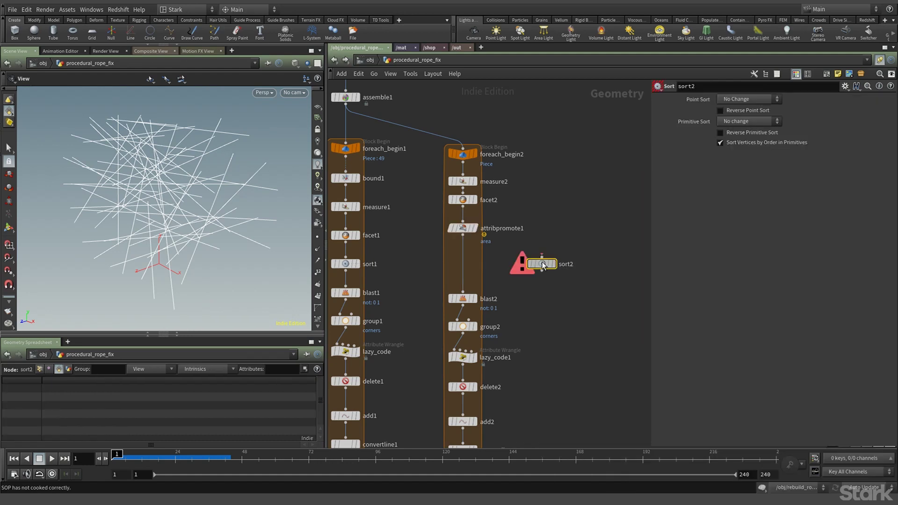
pyautogui.click(464, 258)
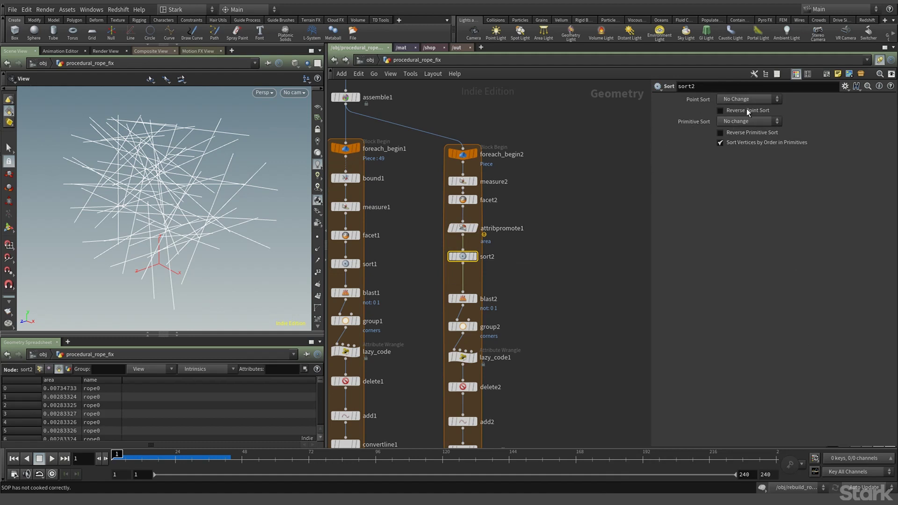
# Sort sort2's primitives by the area attribute in reverse order.
pyautogui.click(748, 123)
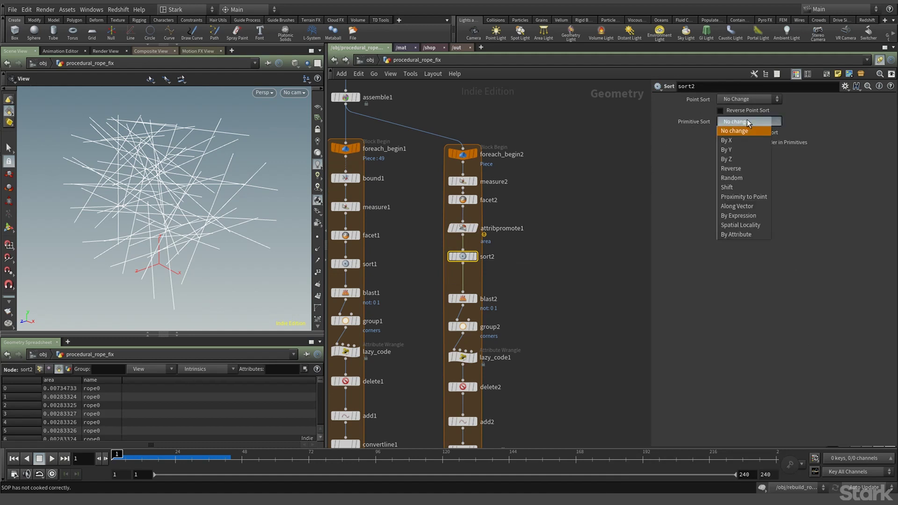
pyautogui.click(752, 234)
pyautogui.click(891, 134)
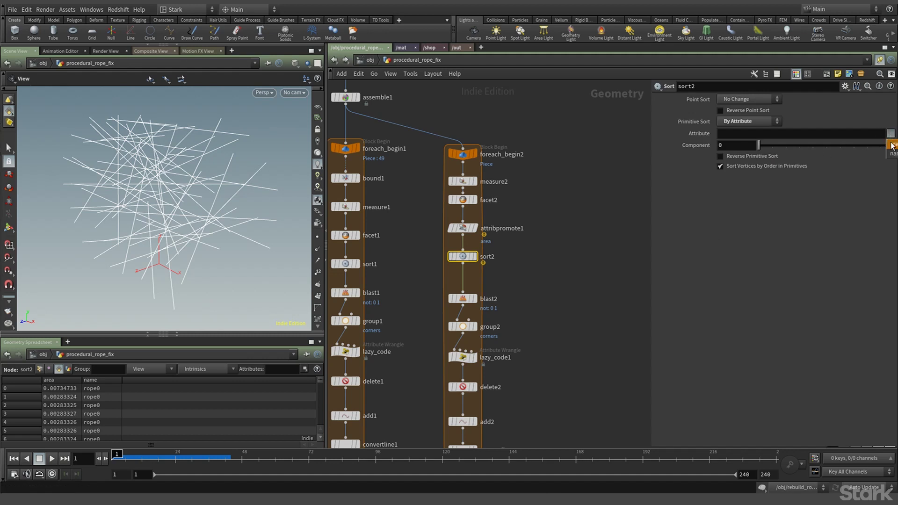
pyautogui.click(891, 146)
pyautogui.click(720, 156)
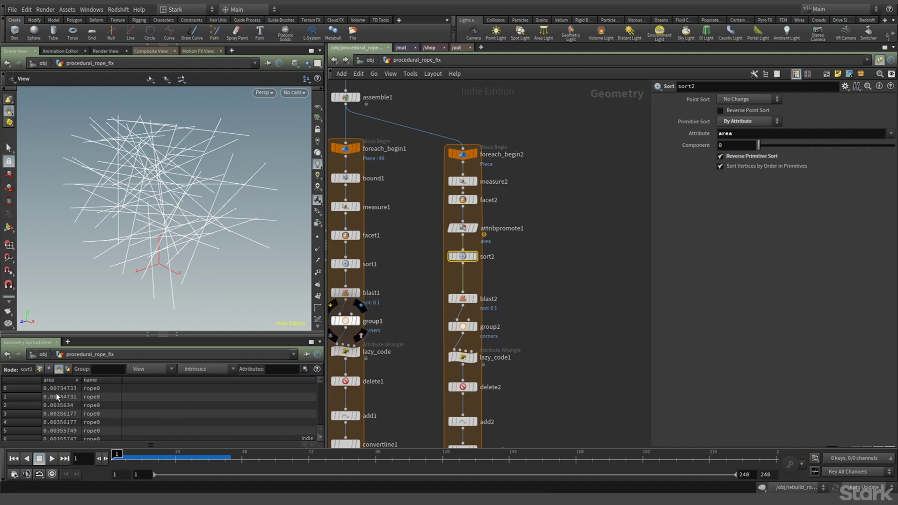
# Rewire vellumhair1's geometry input so it is fed from foreach_end2 instead of foreach_end1.
pyautogui.moveTo(538, 300); pyautogui.dragTo(525, 218, button='middle')
pyautogui.moveTo(523, 252); pyautogui.dragTo(541, 143, button='middle')
pyautogui.click(479, 358)
pyautogui.click(479, 358)
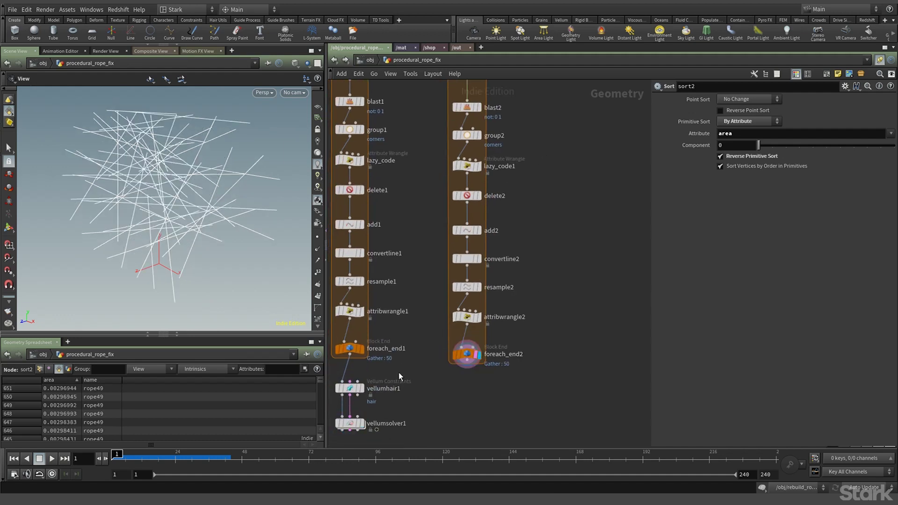
pyautogui.click(466, 363)
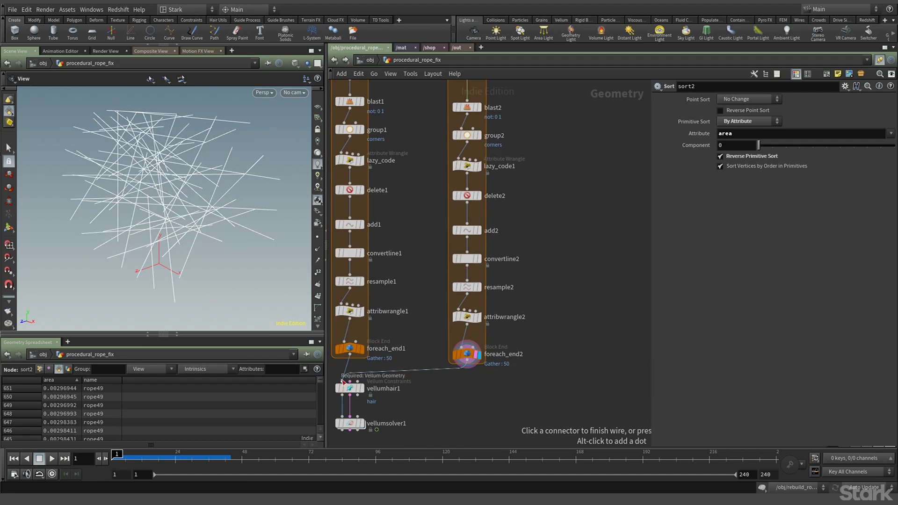
pyautogui.click(350, 396)
# Display vellumsolver1 and play the hair simulation to about frame 96.
pyautogui.click(361, 423)
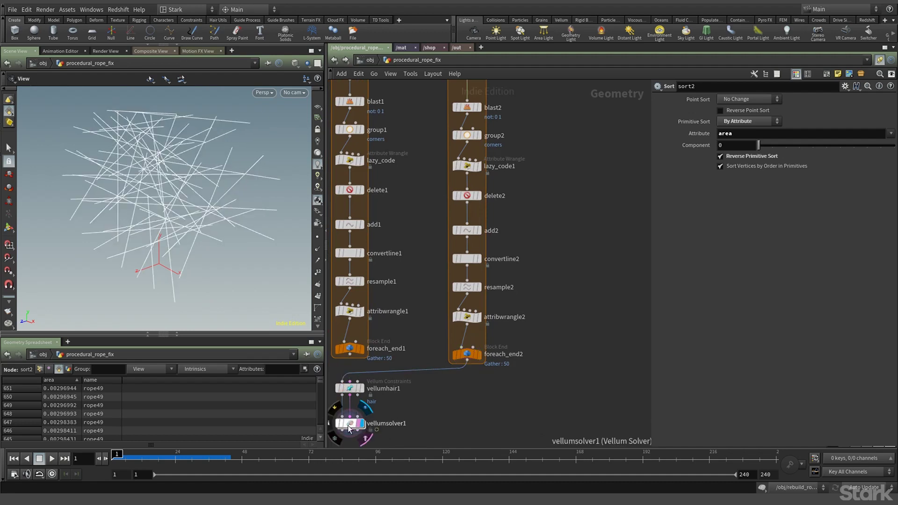
pyautogui.click(348, 423)
pyautogui.click(51, 457)
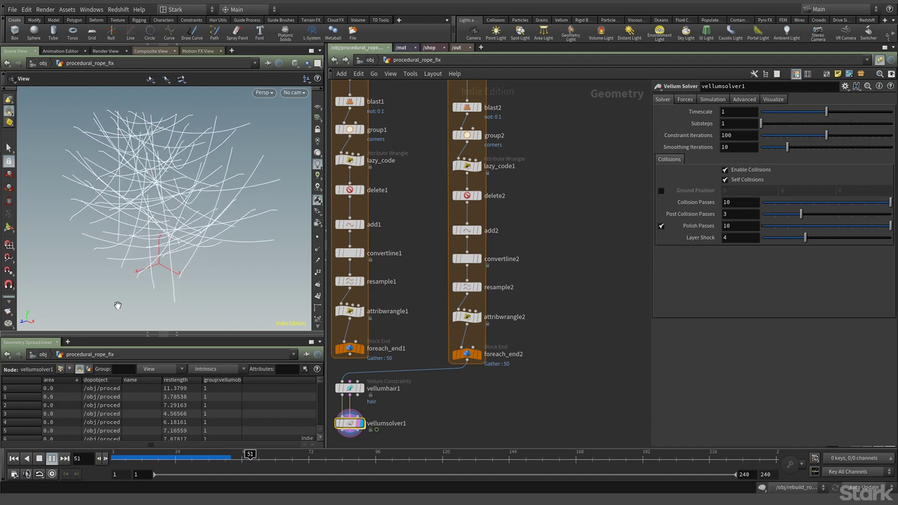
pyautogui.click(51, 459)
# Go up to object level and examine the simulated lines against the wires up close, briefly showing the points.
pyautogui.click(335, 59)
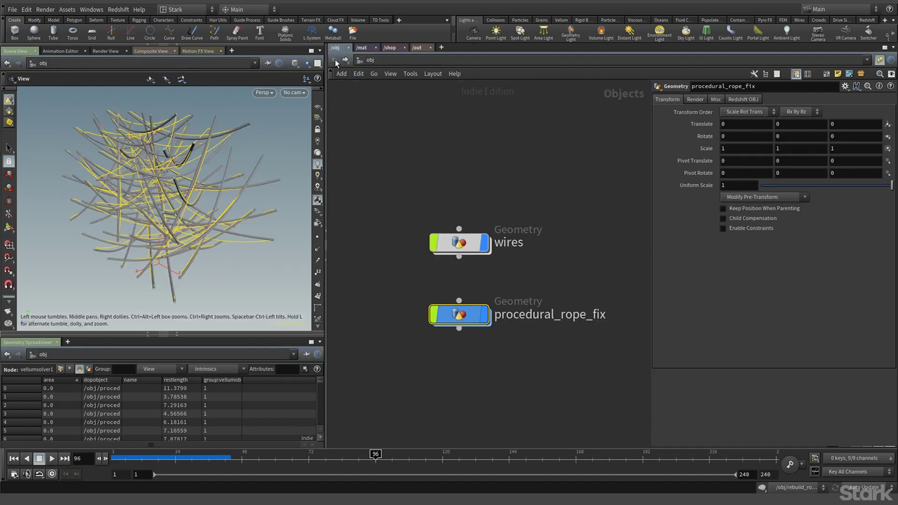
pyautogui.scroll(10, 96, 186)
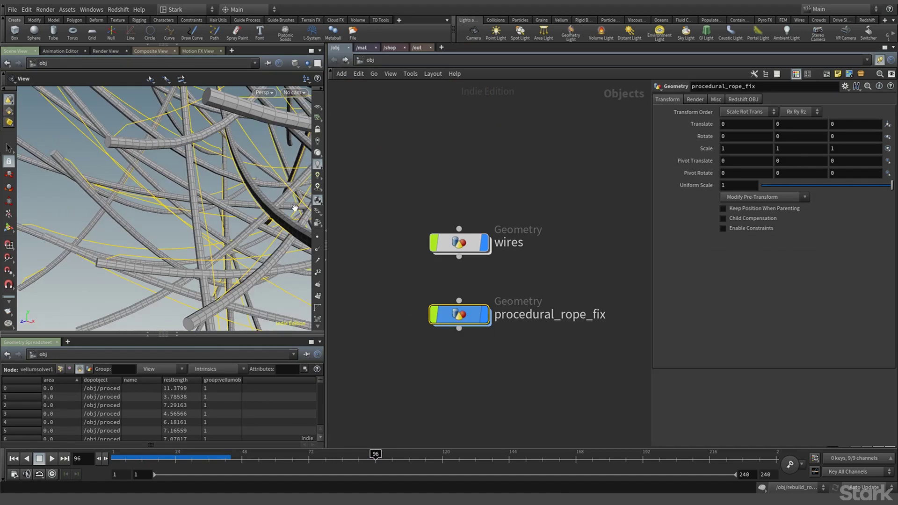
pyautogui.click(317, 237)
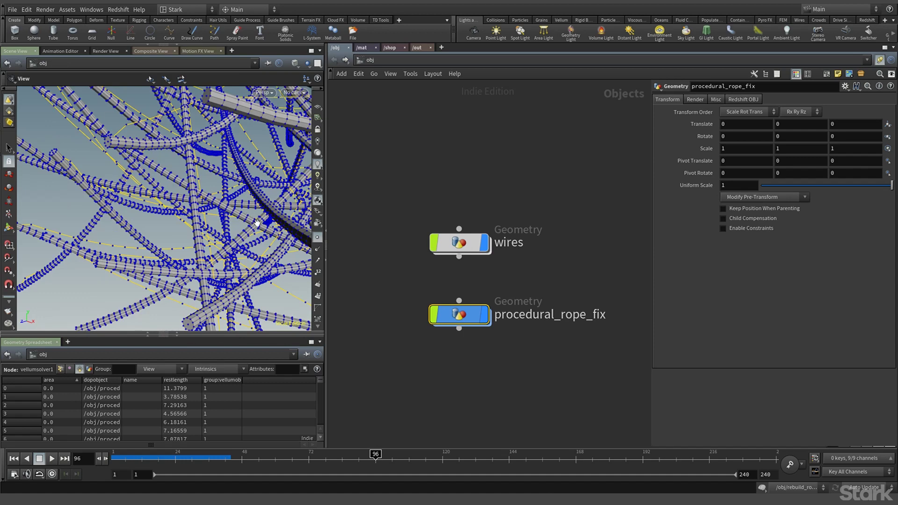
pyautogui.click(317, 238)
pyautogui.scroll(-4, 152, 226)
pyautogui.moveTo(152, 227); pyautogui.dragTo(164, 275, button='middle')
pyautogui.scroll(-8, 165, 275)
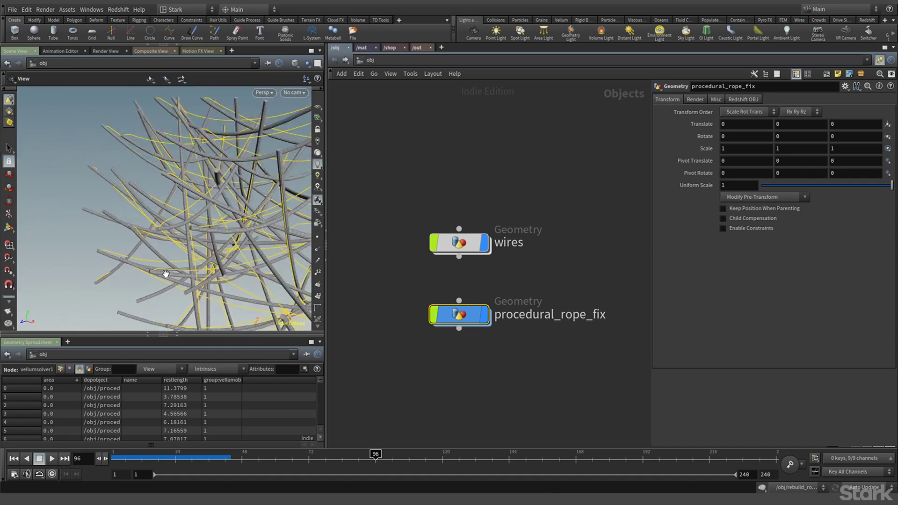
# Return the timeline to frame 1 and replay the simulated lines together with the wires.
pyautogui.click(206, 455)
pyautogui.moveTo(206, 454); pyautogui.dragTo(100, 464)
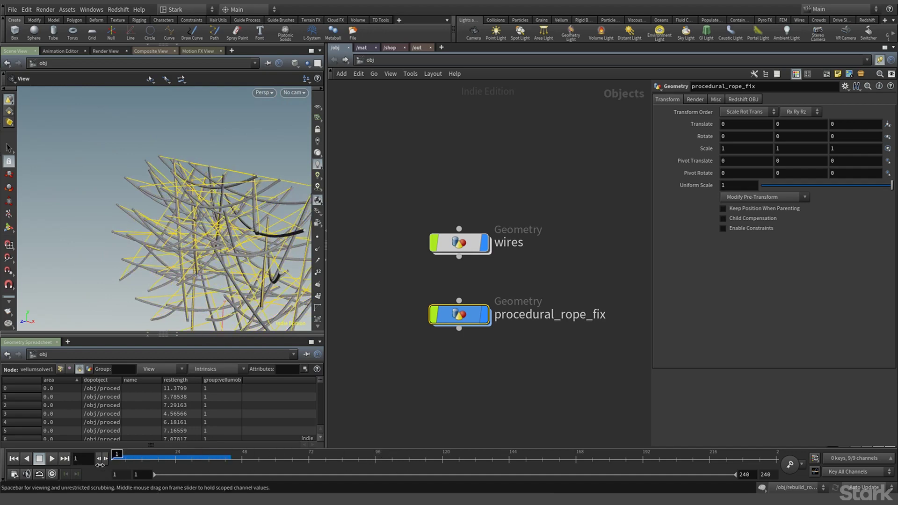
pyautogui.click(52, 458)
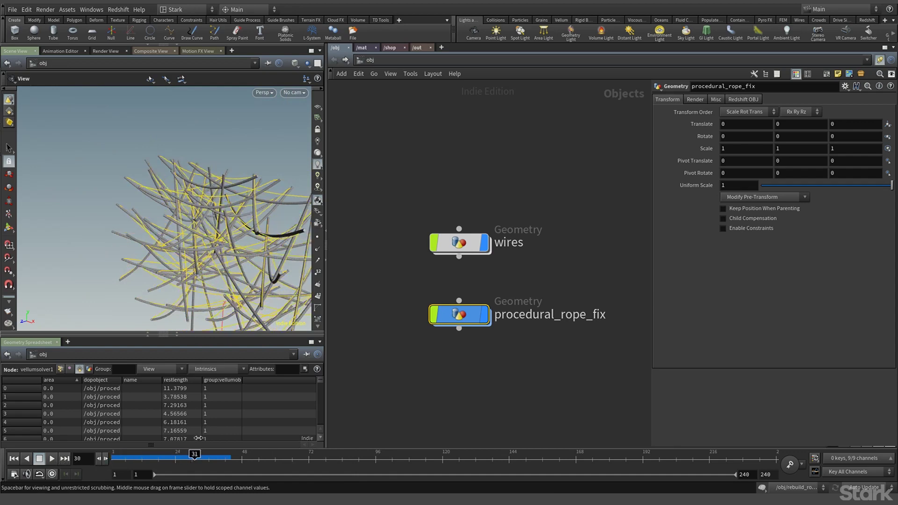